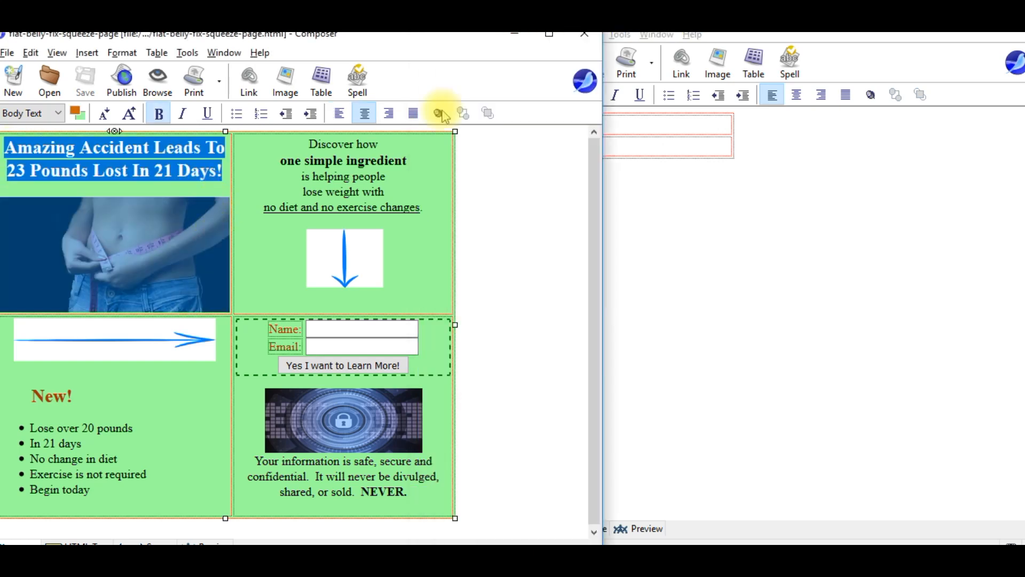
Paste the headline and belly photo into the top cell, with the five 'Discover how' lines below.
{"action": "left_click", "coordinate": [626, 123]}
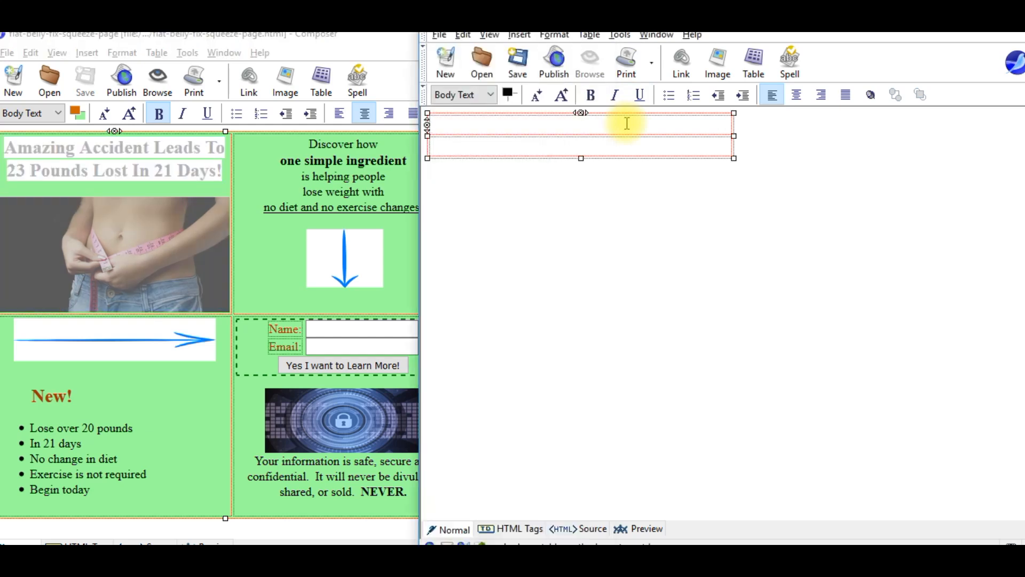
{"action": "type", "text": "Amazing Accident Leads To 23 Pounds Lost In 21 Days!"}
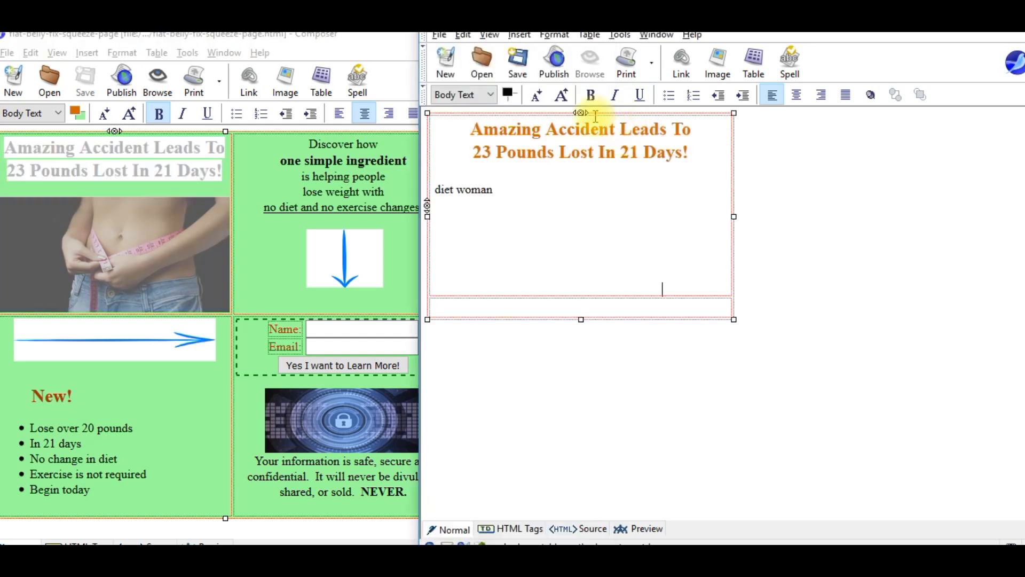
{"action": "left_click", "coordinate": [328, 145]}
{"action": "left_click_drag", "start_coordinate": [327, 145], "coordinate": [450, 218]}
{"action": "key", "text": "ctrl+c"}
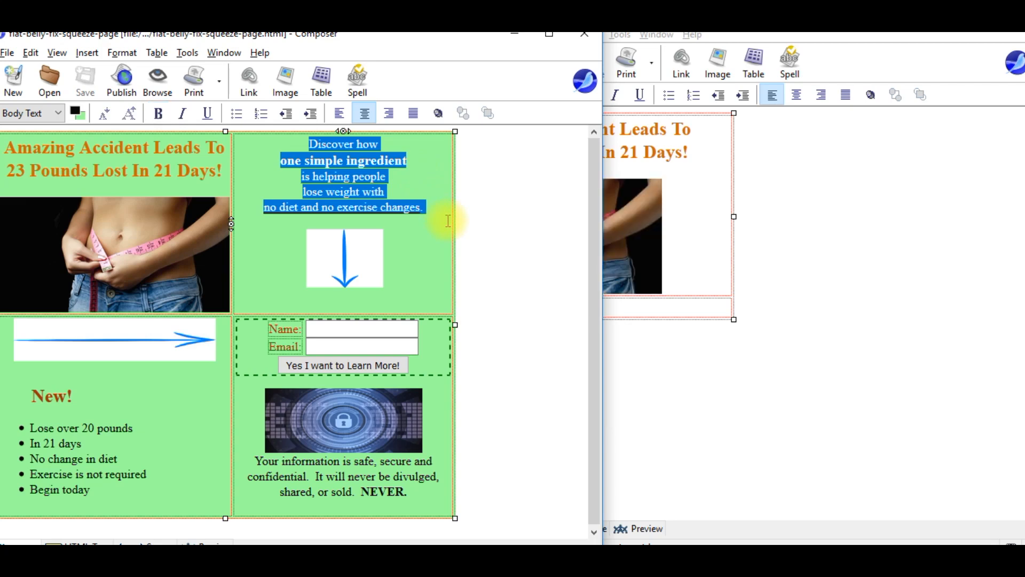
{"action": "left_click", "coordinate": [705, 217]}
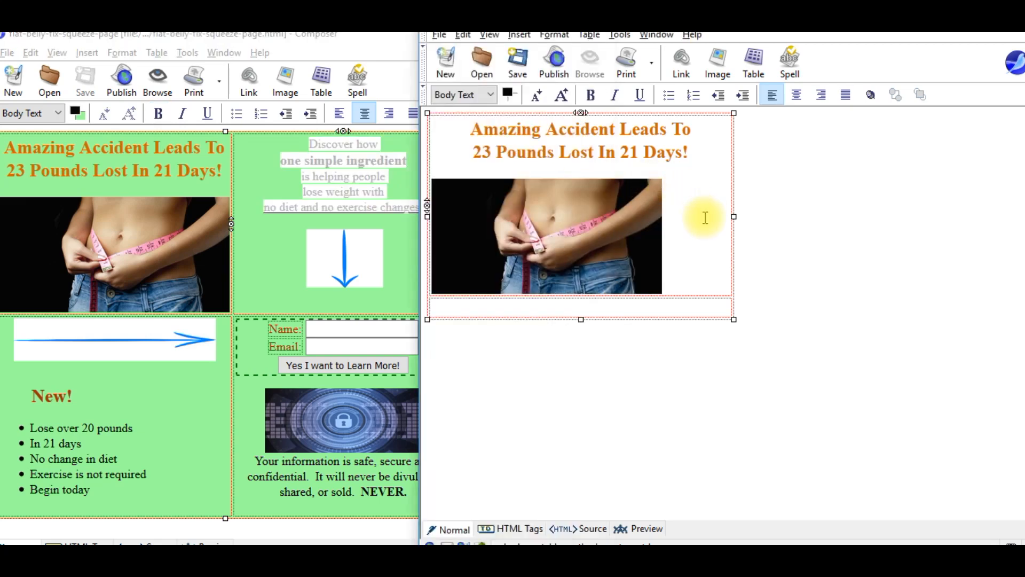
{"action": "key", "text": "Return"}
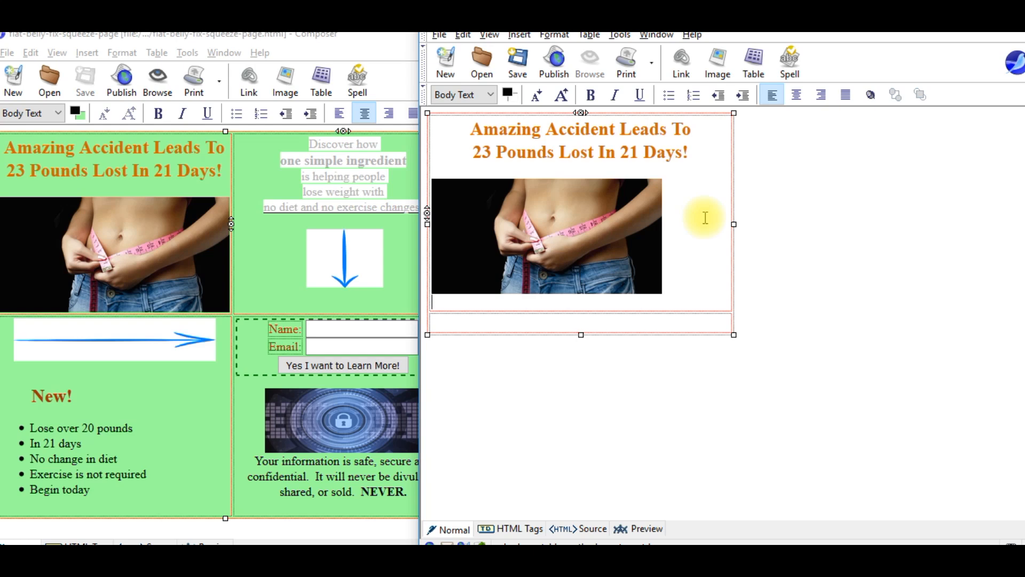
{"action": "key", "text": "ctrl+v"}
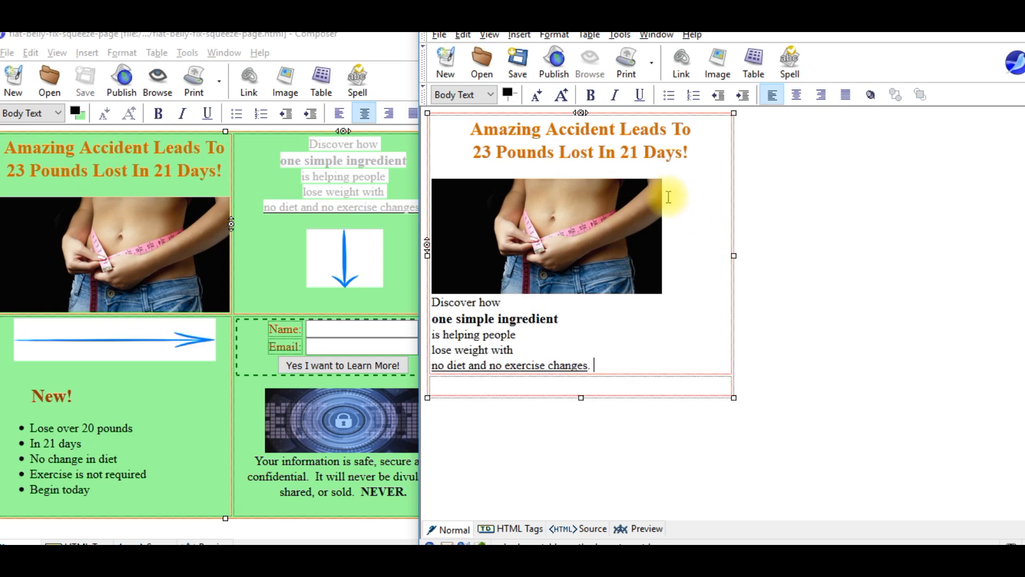
Centre the belly photo and the 'Discover how' lines, then add an empty line below.
{"action": "left_click", "coordinate": [589, 226]}
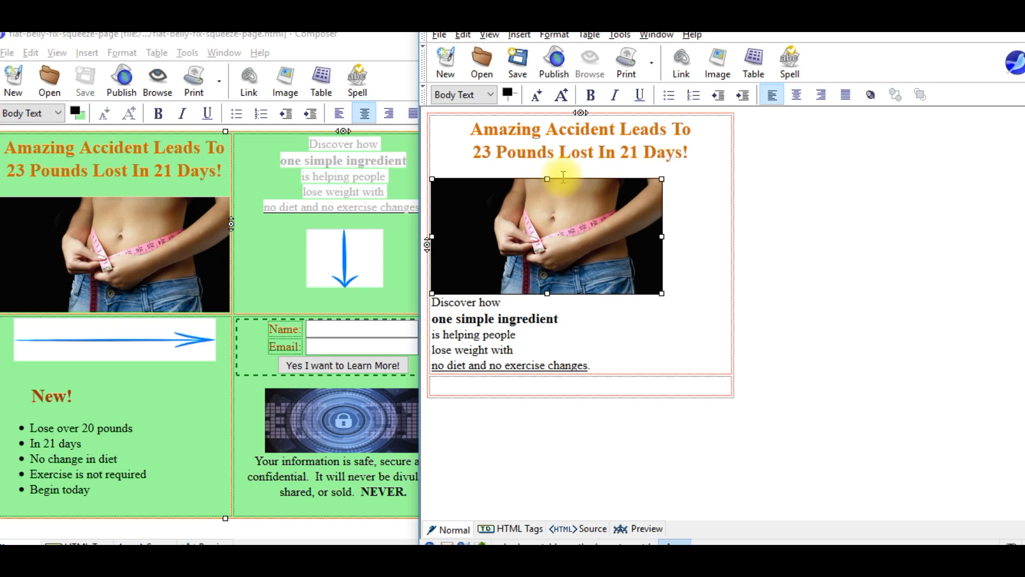
{"action": "left_click", "coordinate": [796, 94]}
{"action": "left_click_drag", "start_coordinate": [434, 300], "coordinate": [596, 363]}
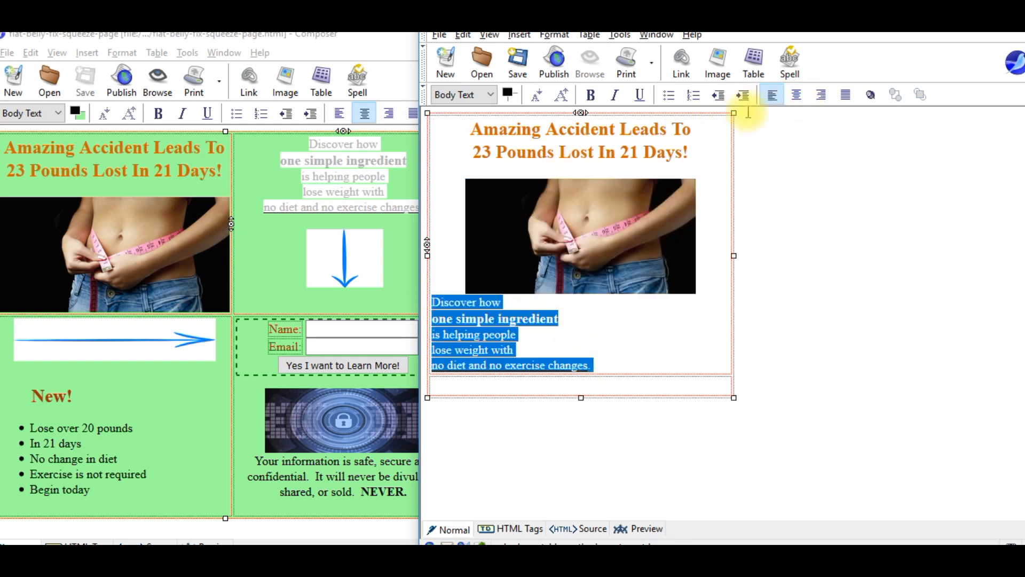
{"action": "left_click", "coordinate": [796, 94]}
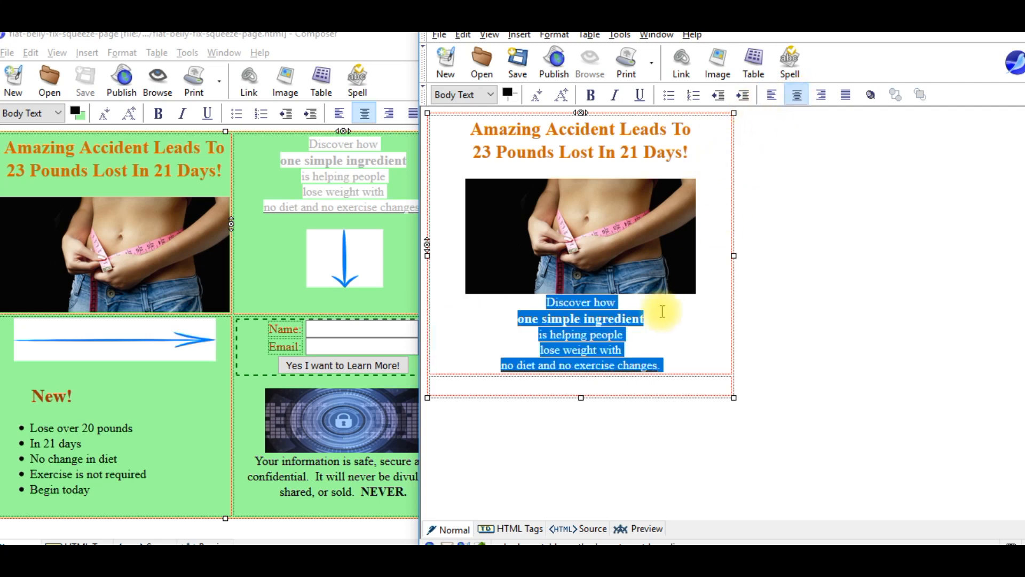
{"action": "left_click", "coordinate": [677, 368]}
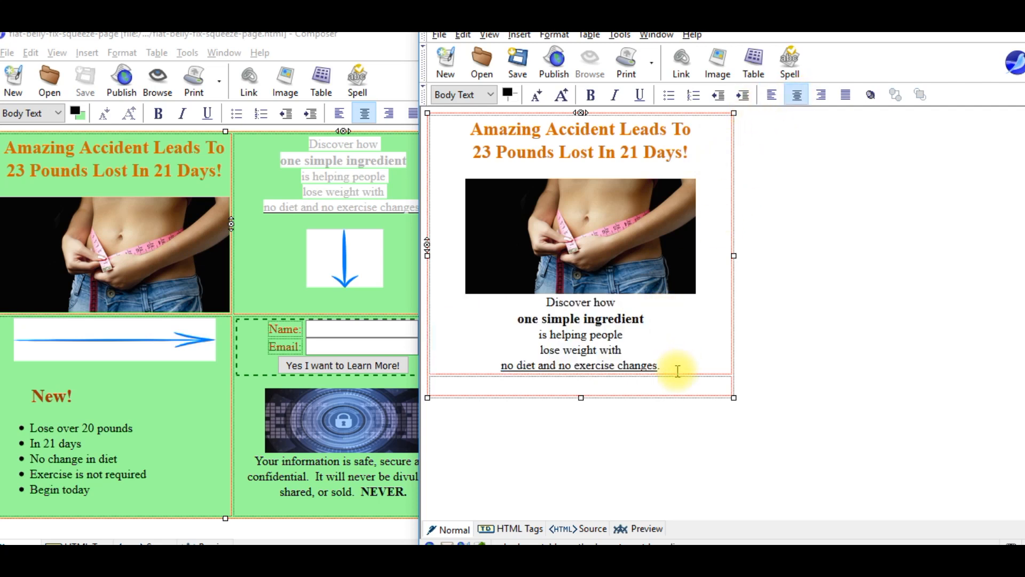
{"action": "key", "text": "Return"}
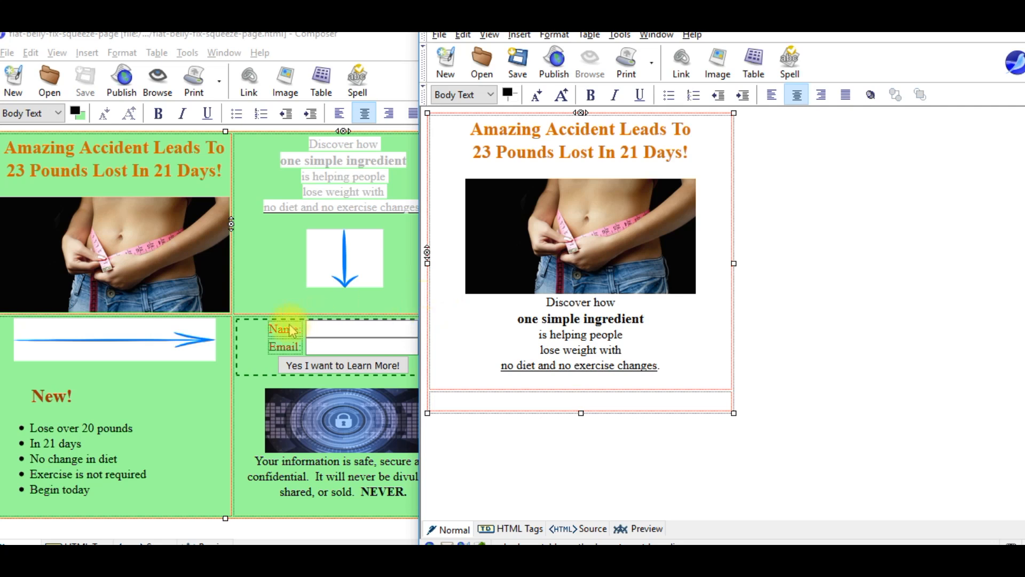
Copy the opt-in form, lock image and privacy text into the new page's bottom cell.
{"action": "left_click_drag", "start_coordinate": [234, 320], "coordinate": [380, 362]}
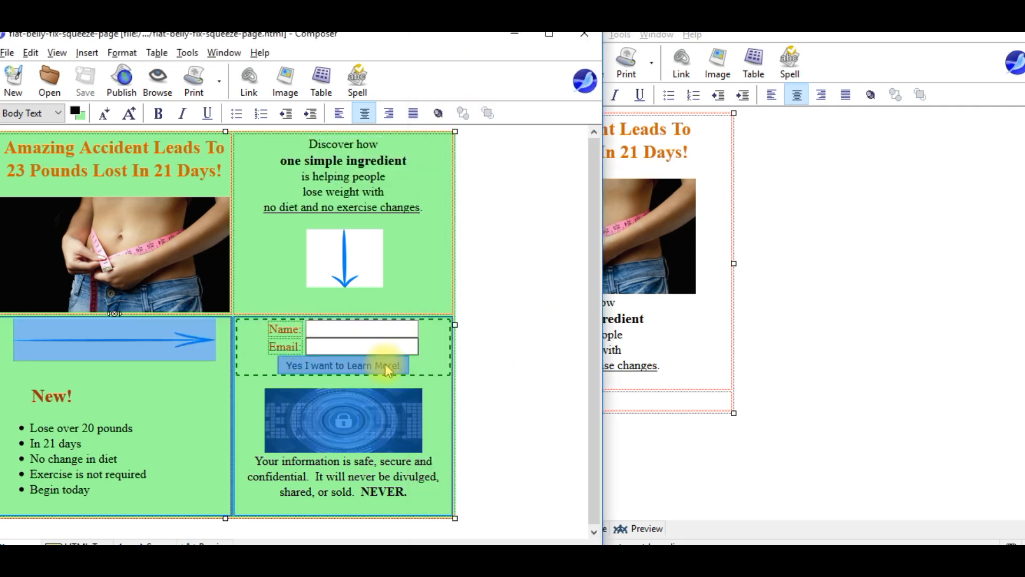
{"action": "left_click", "coordinate": [454, 489]}
{"action": "left_click_drag", "start_coordinate": [442, 493], "coordinate": [238, 331]}
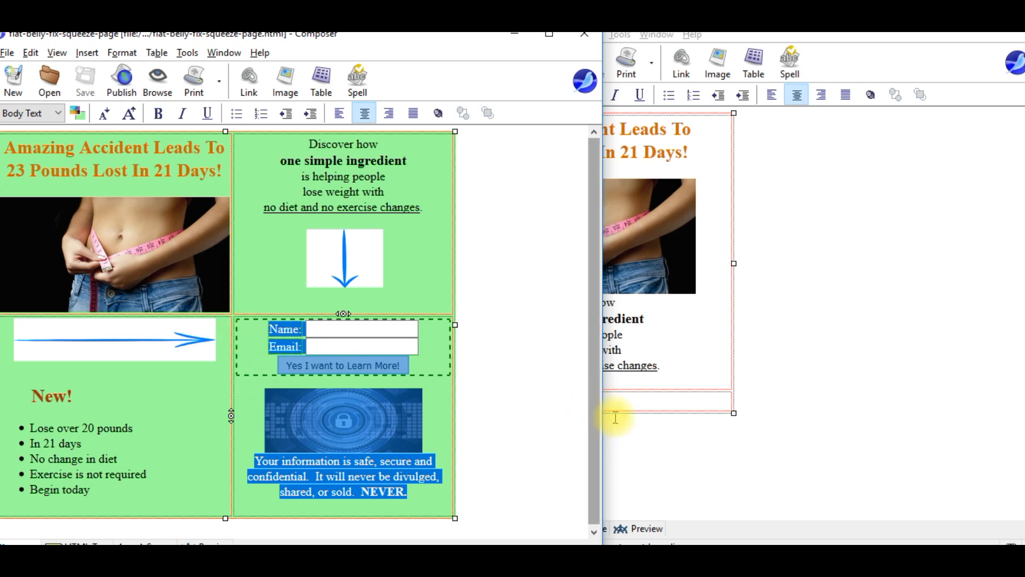
{"action": "left_click", "coordinate": [614, 395]}
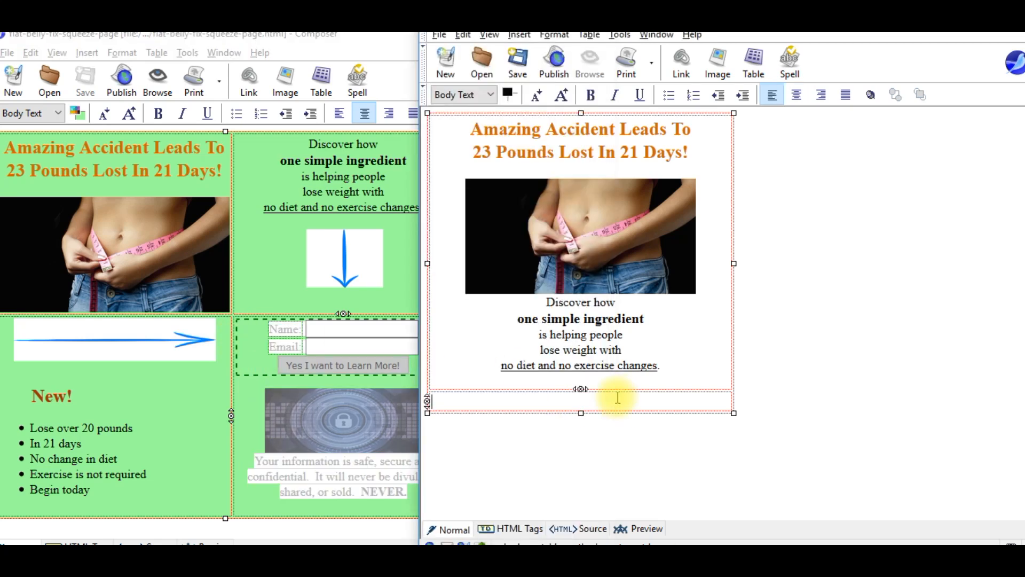
{"action": "key", "text": "ctrl+v"}
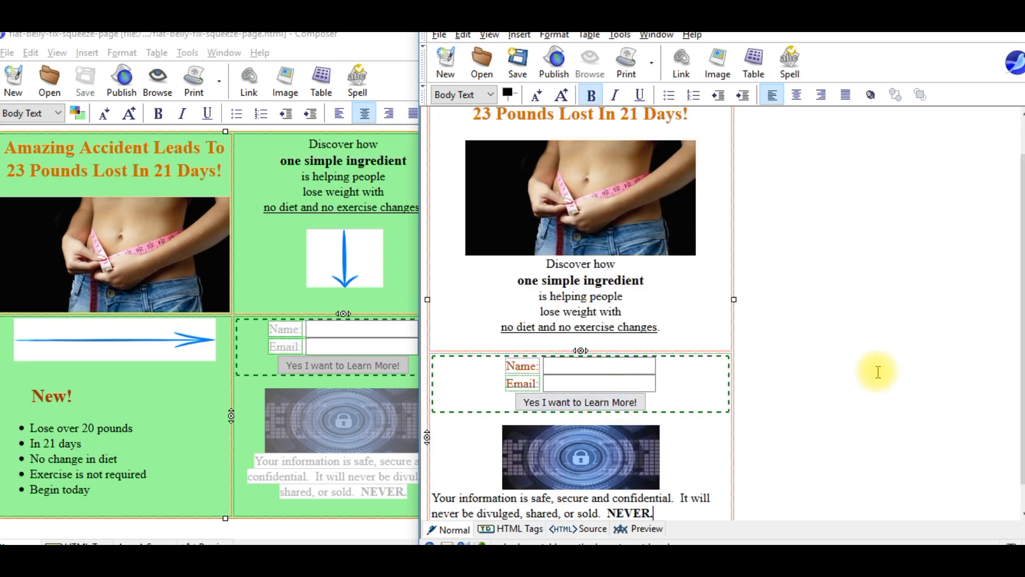
{"action": "left_click_drag", "start_coordinate": [1017, 213], "coordinate": [1017, 245]}
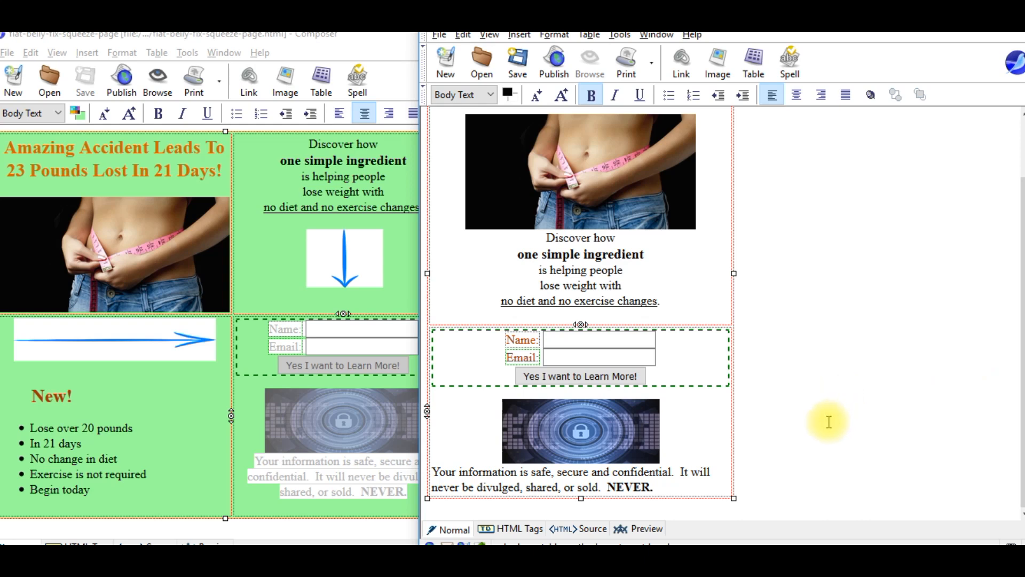
Break the privacy note into four lines and centre them.
{"action": "left_click", "coordinate": [557, 471]}
{"action": "key", "text": "Return"}
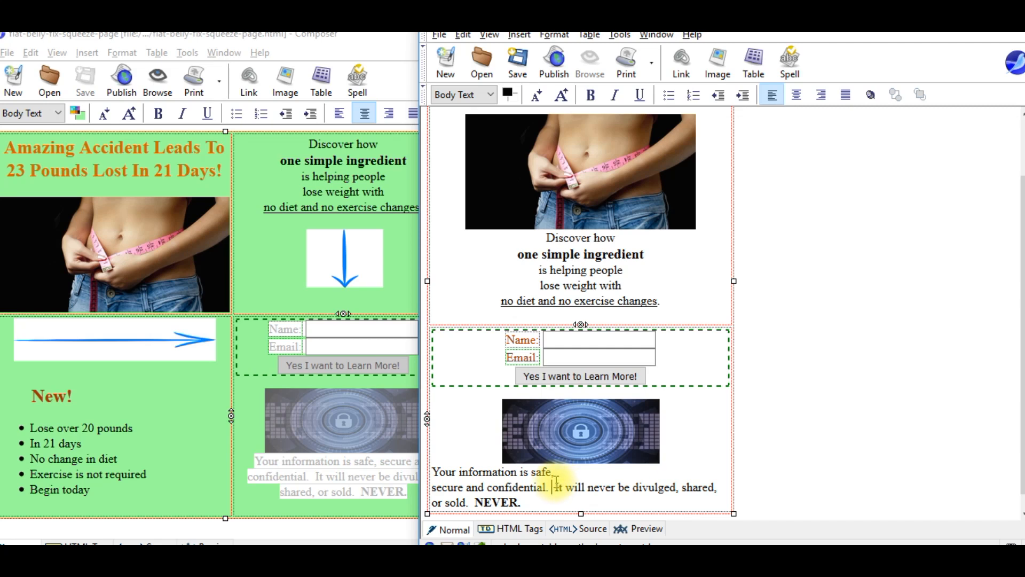
{"action": "key", "text": "Return"}
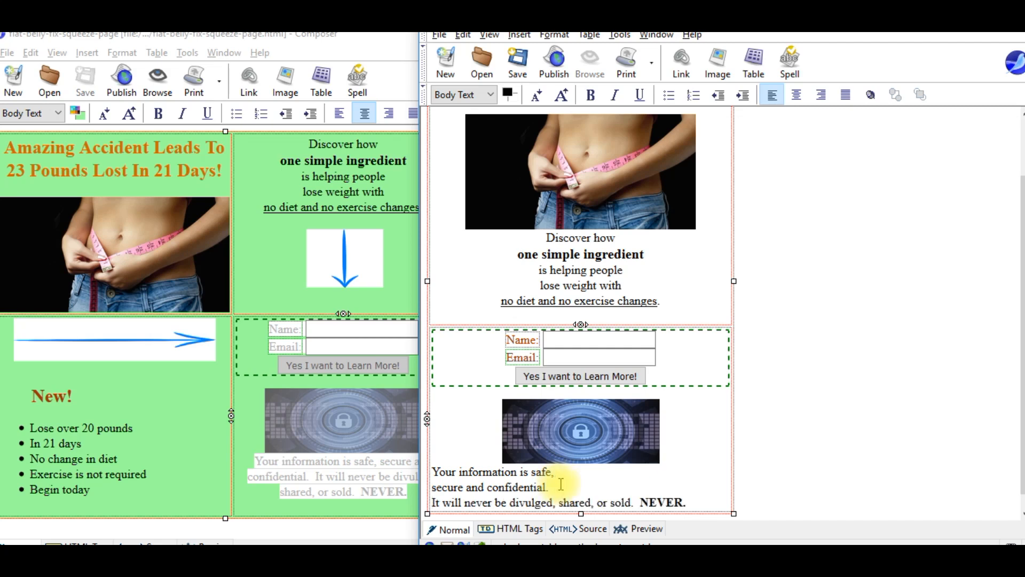
{"action": "key", "text": "Return"}
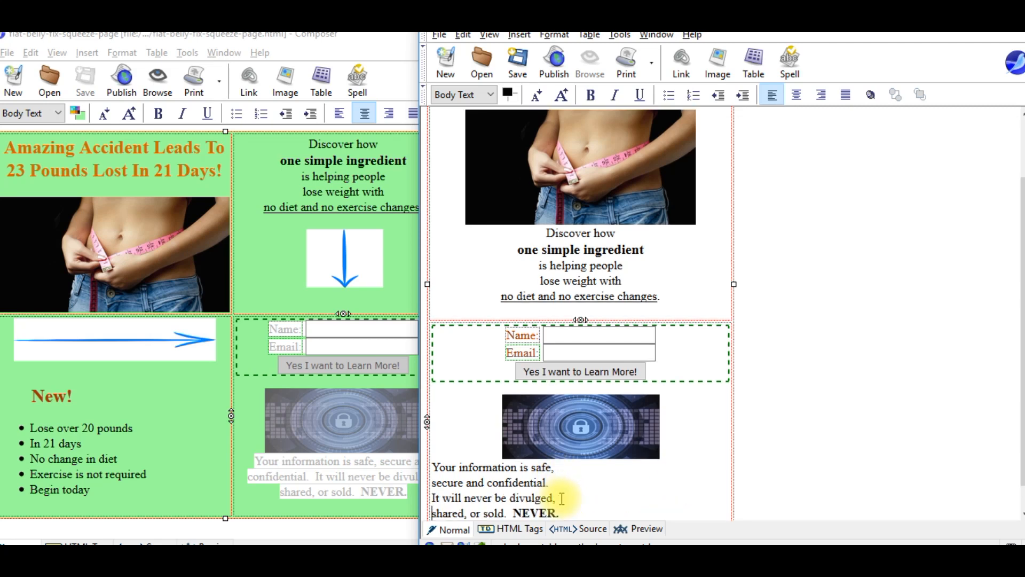
{"action": "left_click_drag", "start_coordinate": [433, 467], "coordinate": [549, 512]}
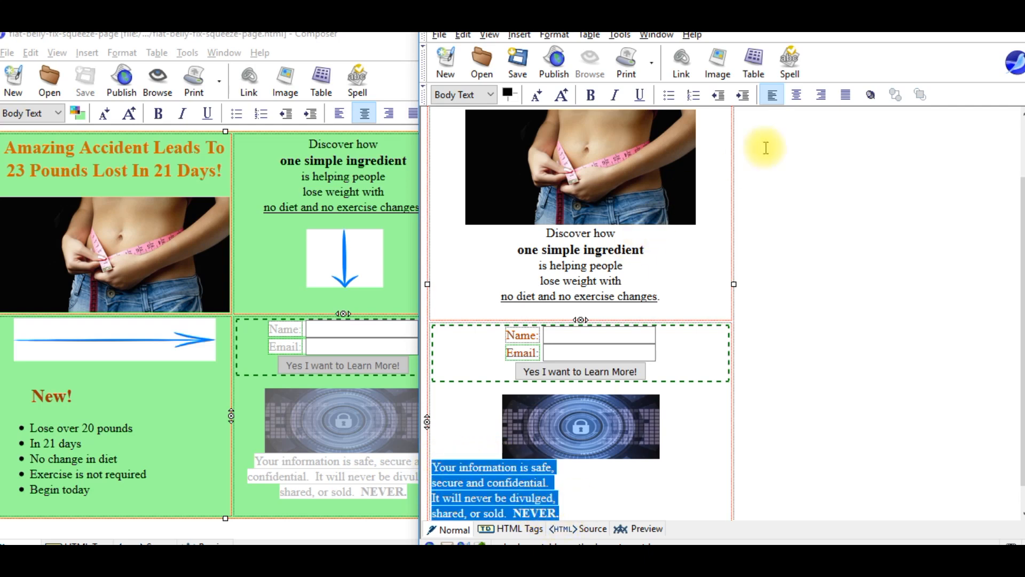
{"action": "left_click", "coordinate": [796, 95]}
{"action": "left_click", "coordinate": [715, 414]}
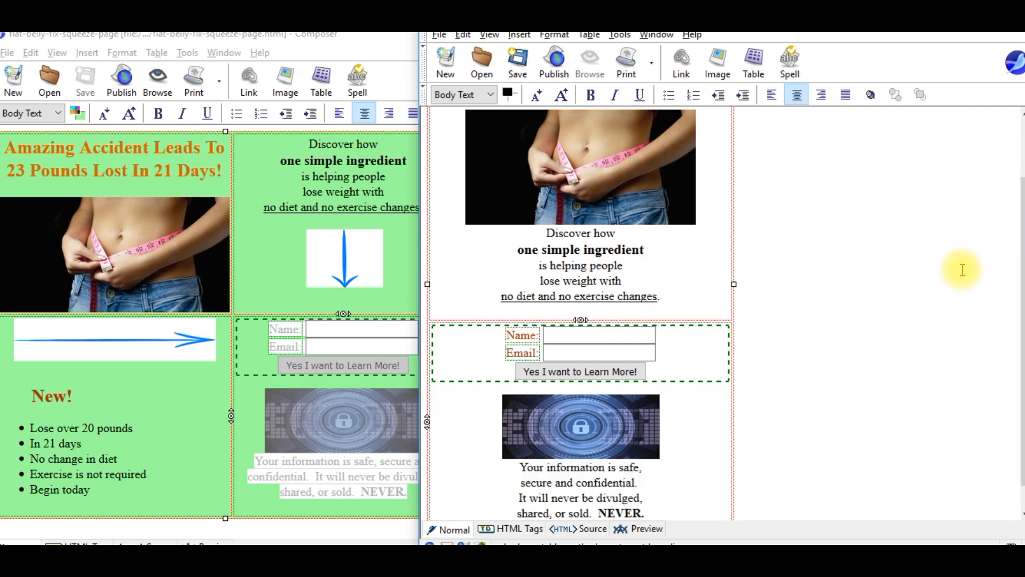
Paste the Privacy Policy through Terms of Use links below the privacy note and select them.
{"action": "left_click", "coordinate": [572, 516]}
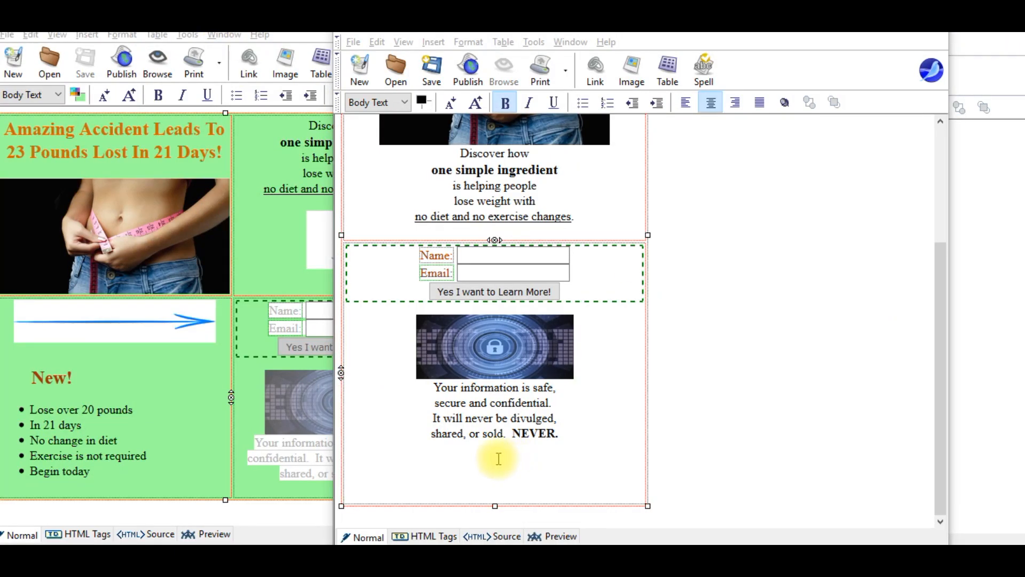
{"action": "left_click", "coordinate": [497, 460]}
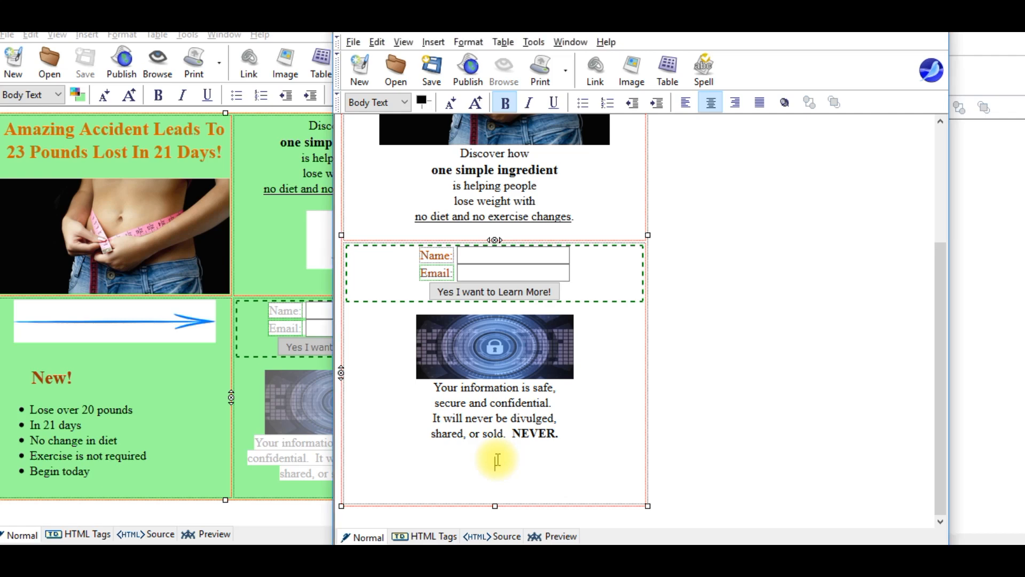
{"action": "type", "text": "Privacy Policy Cookie Policy Anti-Spam Policy DMCA Policy Terms of Use"}
{"action": "left_click_drag", "start_coordinate": [347, 417], "coordinate": [423, 425]}
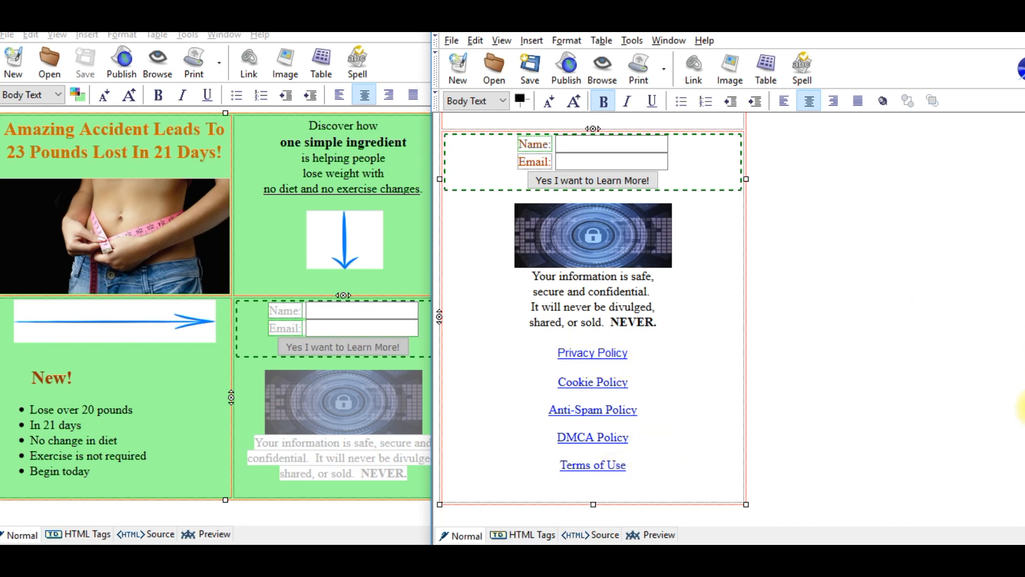
Save the single-column page and paste all its content into the empty editor document.
{"action": "left_click", "coordinate": [530, 67]}
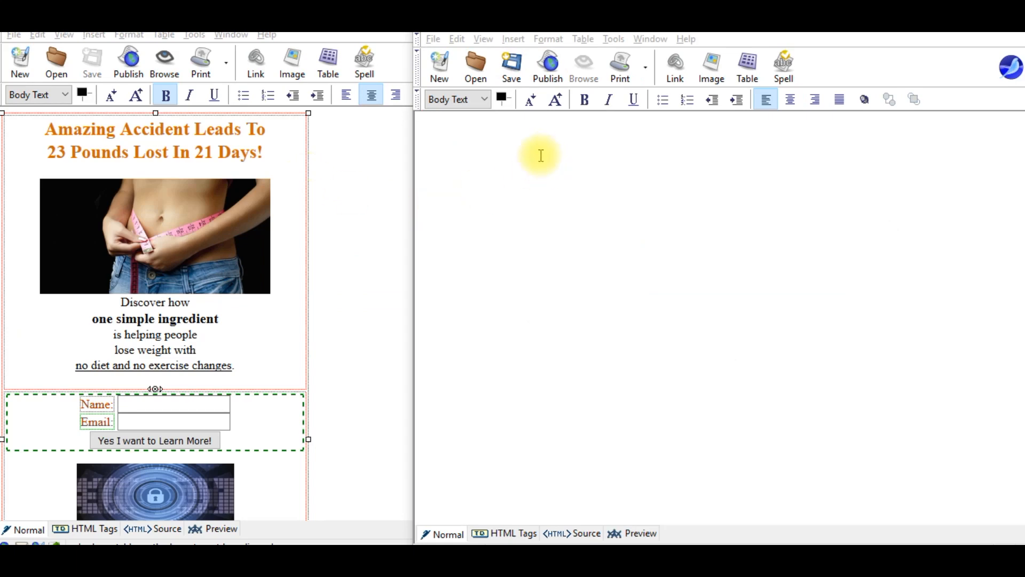
{"action": "left_click", "coordinate": [343, 367]}
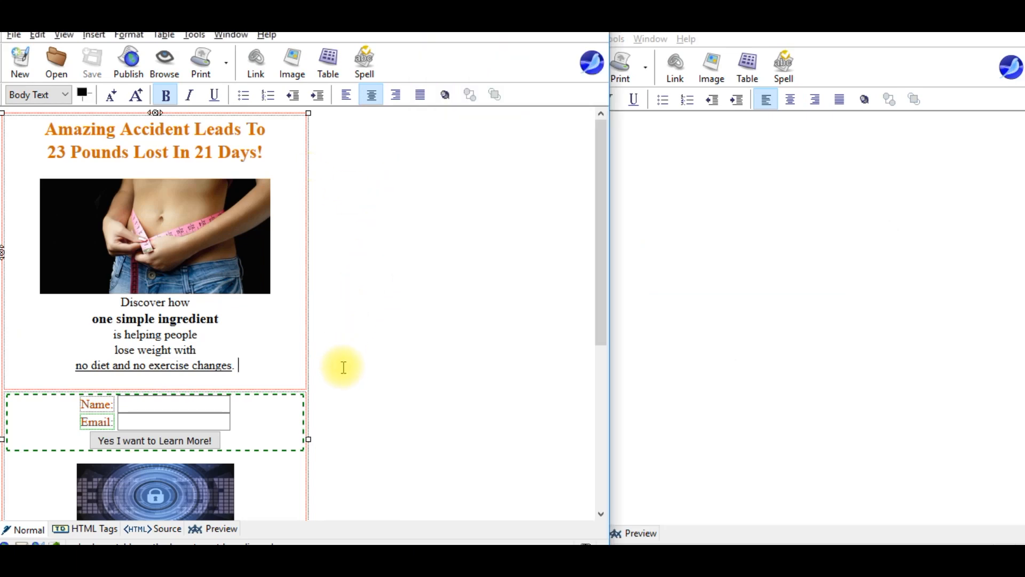
{"action": "key", "text": "ctrl+a"}
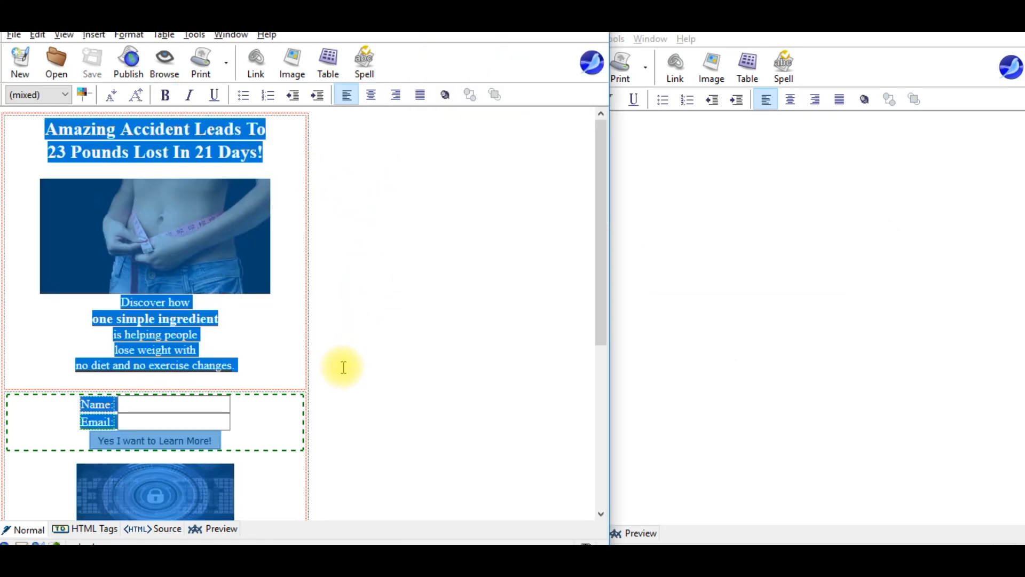
{"action": "left_click", "coordinate": [747, 256]}
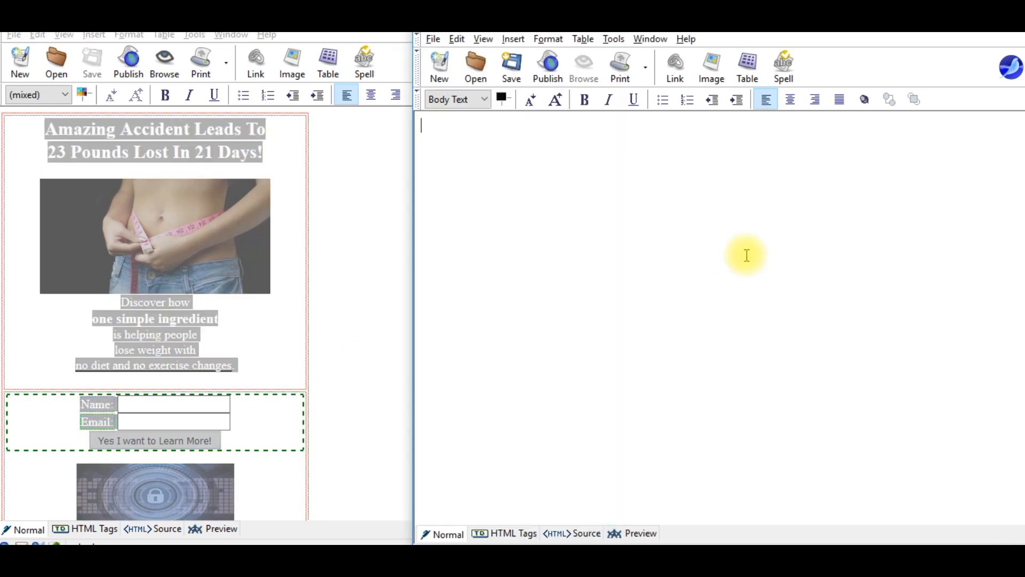
{"action": "key", "text": "ctrl+v"}
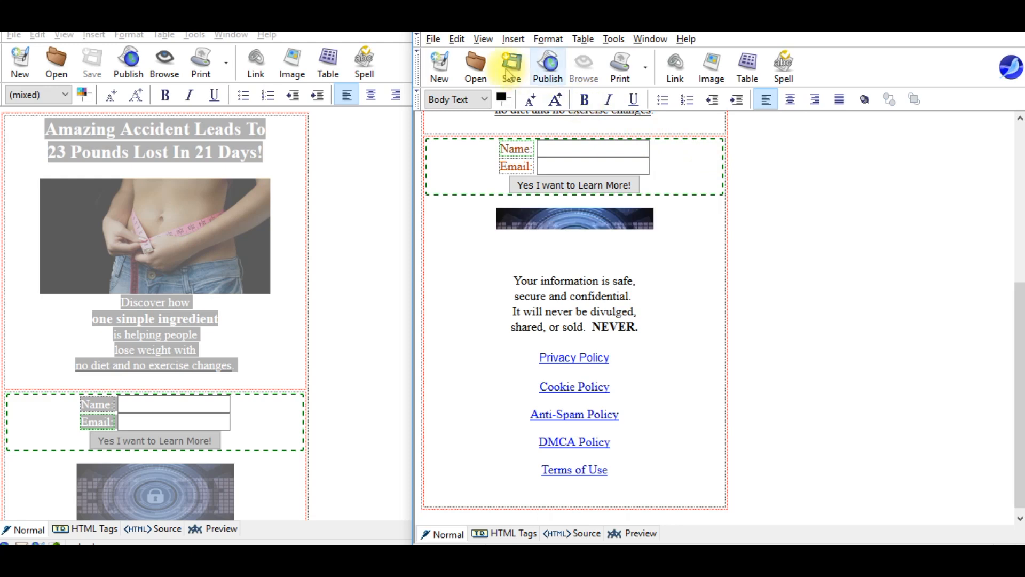
{"action": "left_click", "coordinate": [440, 69]}
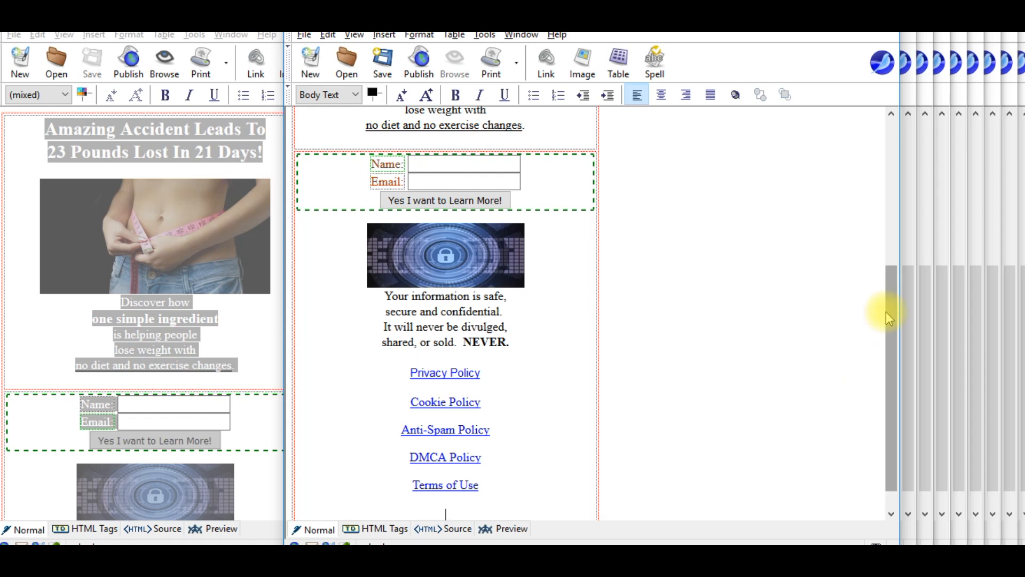
Close the extra editor window and the green two-column page, then move the remaining window aside.
{"action": "left_click_drag", "start_coordinate": [892, 318], "coordinate": [918, 129]}
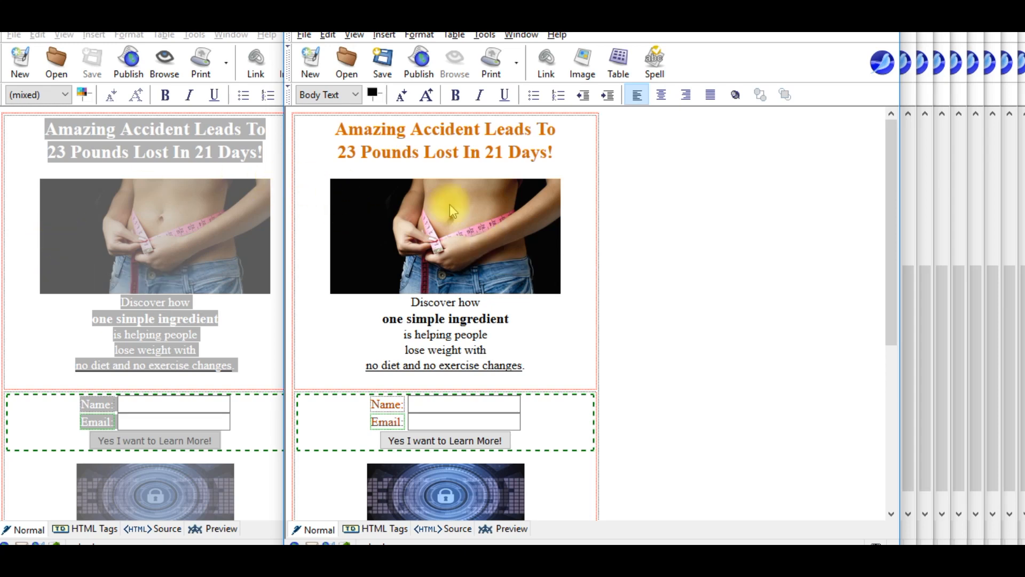
{"action": "left_click", "coordinate": [30, 187]}
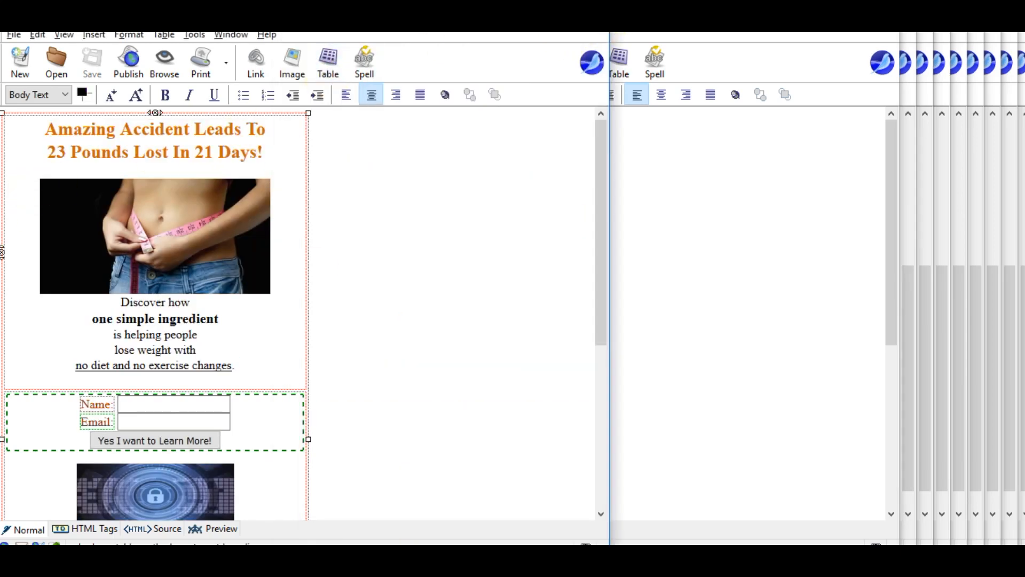
{"action": "left_click", "coordinate": [591, 21]}
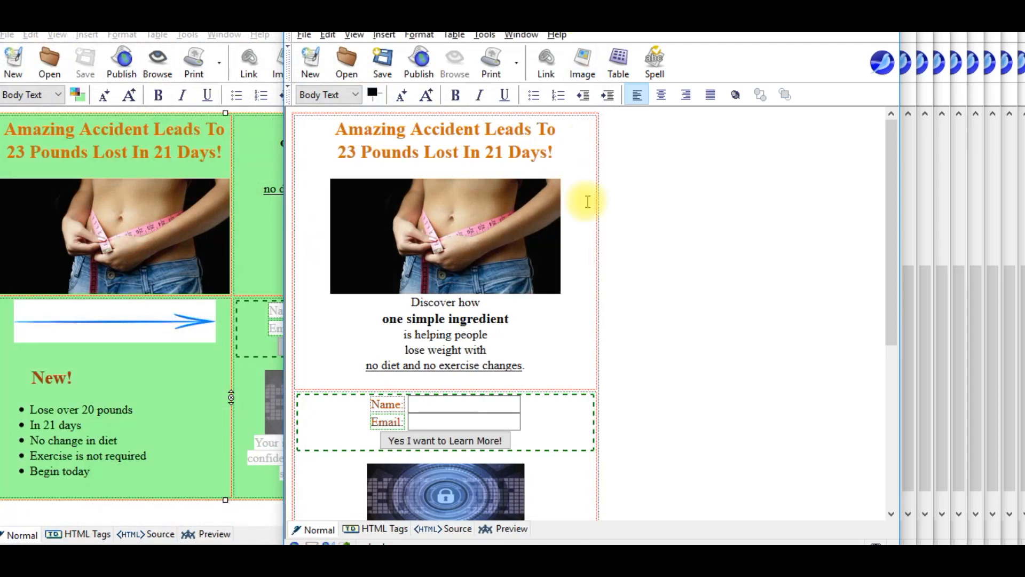
{"action": "left_click", "coordinate": [208, 163]}
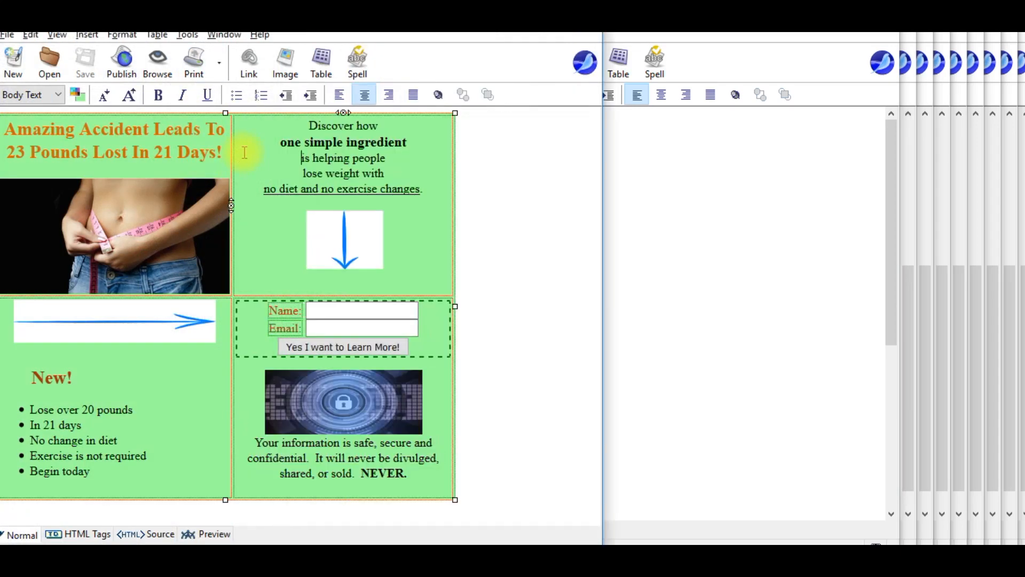
{"action": "left_click", "coordinate": [592, 22]}
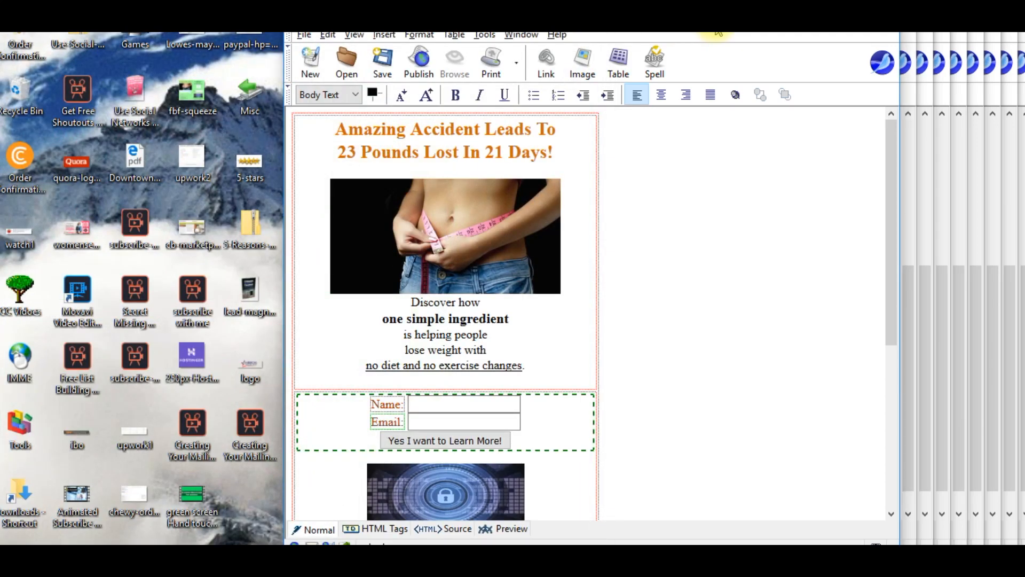
{"action": "left_click_drag", "start_coordinate": [630, 25], "coordinate": [342, 25]}
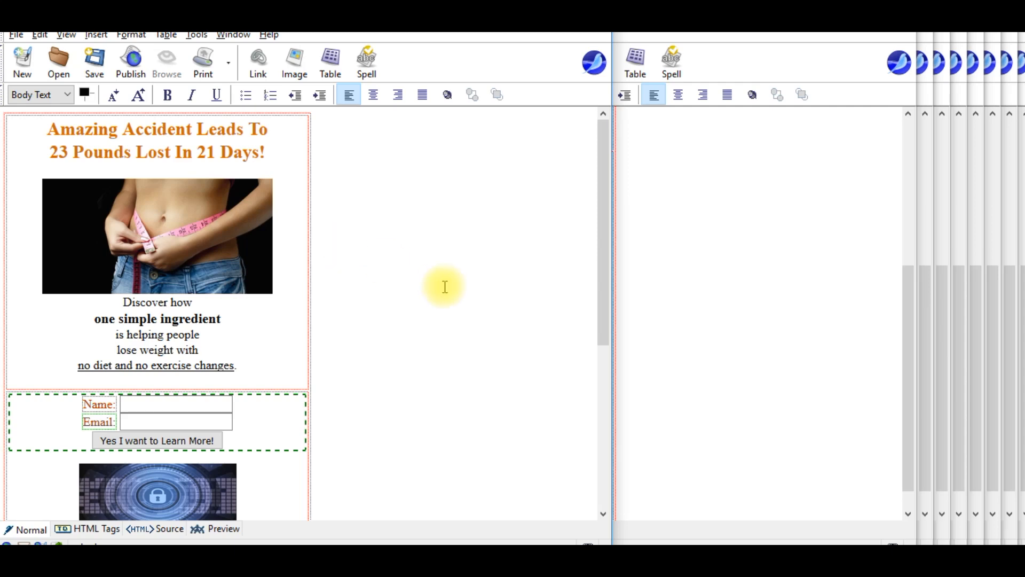
{"action": "mouse_move", "coordinate": [519, 558]}
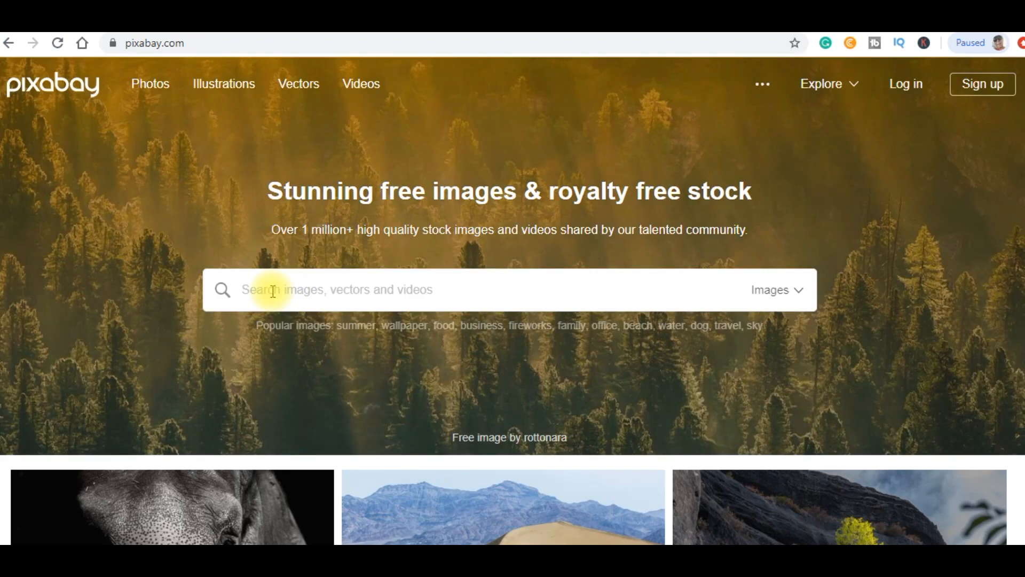
Search Pixabay for diet images and download the apple photo at 640×426.
{"action": "type", "text": "diet woman"}
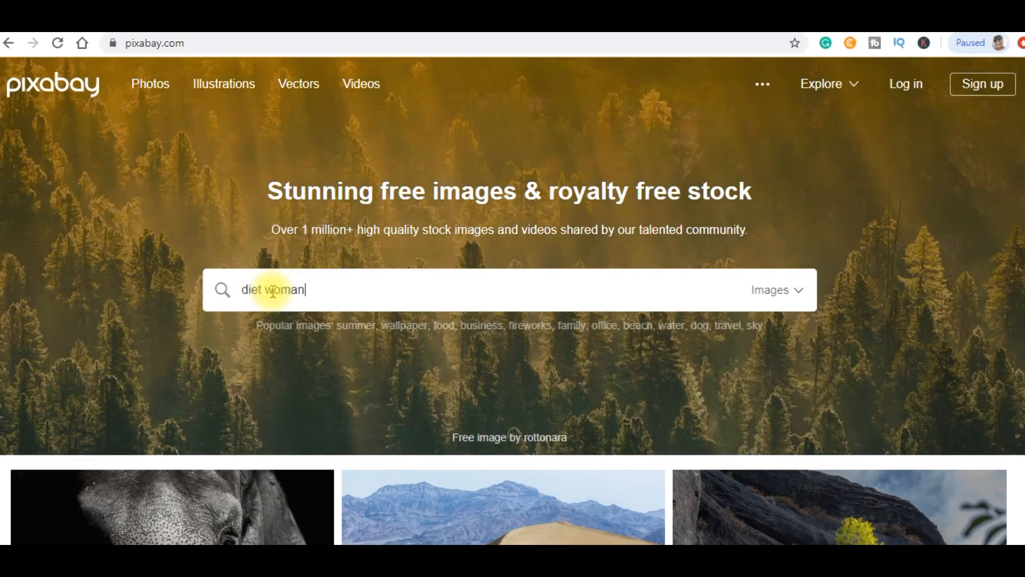
{"action": "key", "text": "Return"}
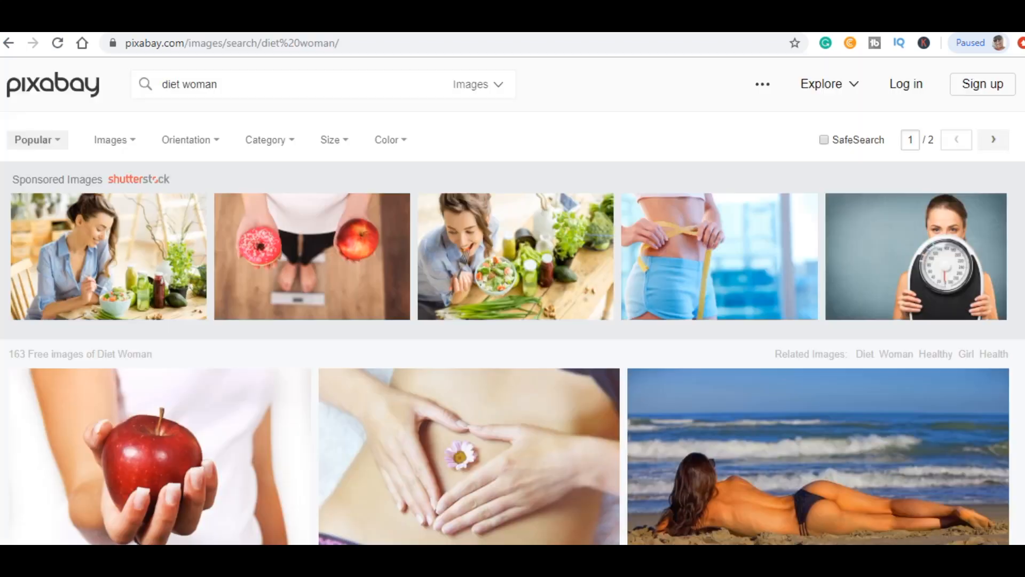
{"action": "scroll", "coordinate": [512, 299], "scroll_direction": "down", "scroll_amount": 9}
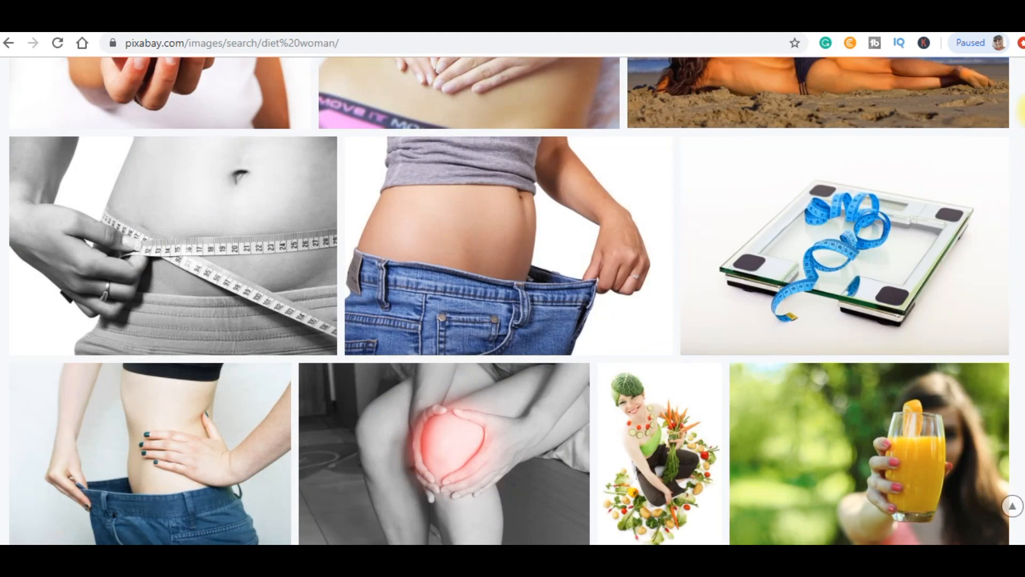
{"action": "scroll", "coordinate": [1014, 113], "scroll_direction": "up", "scroll_amount": 5}
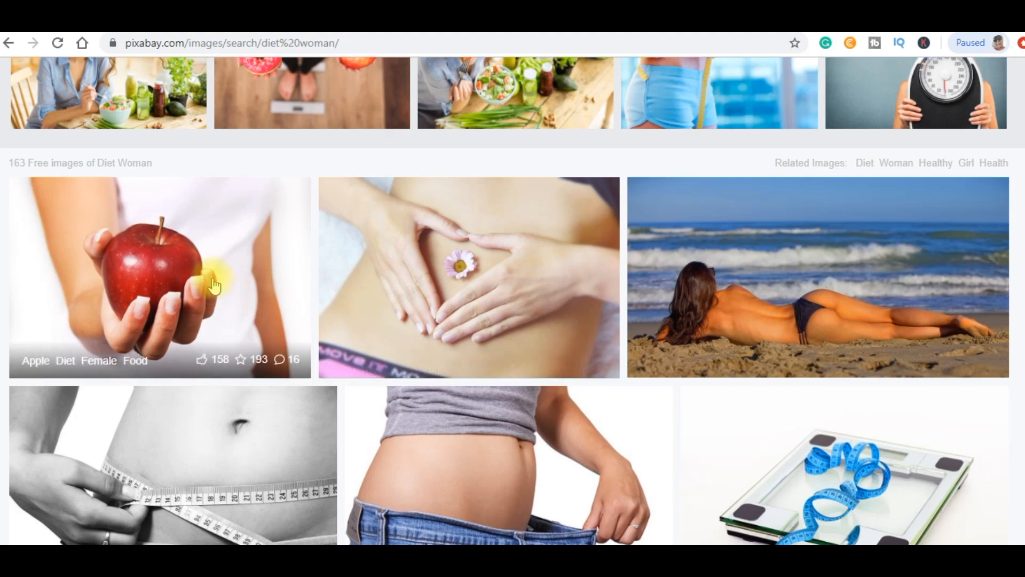
{"action": "right_click", "coordinate": [182, 276]}
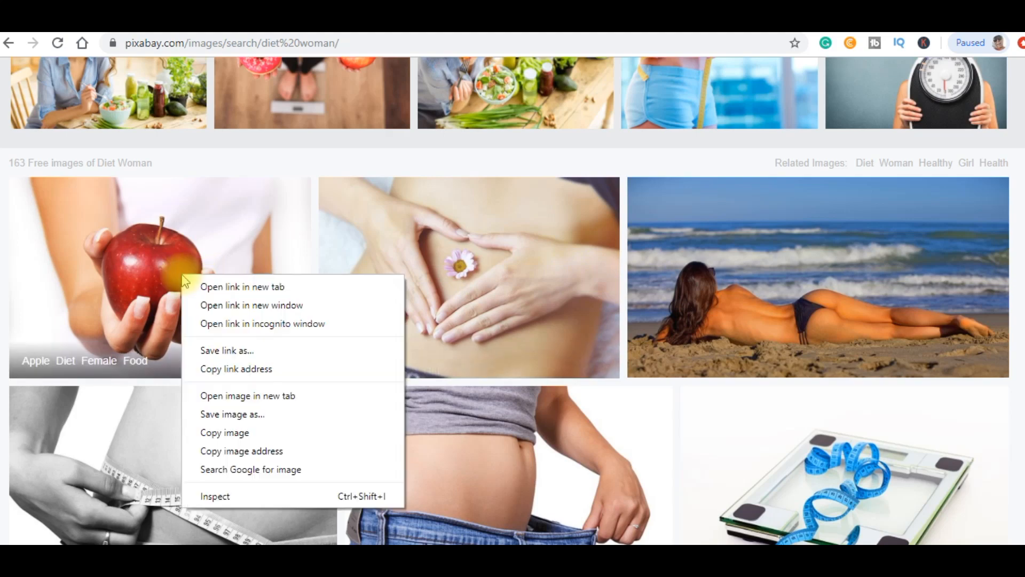
{"action": "left_click", "coordinate": [225, 287]}
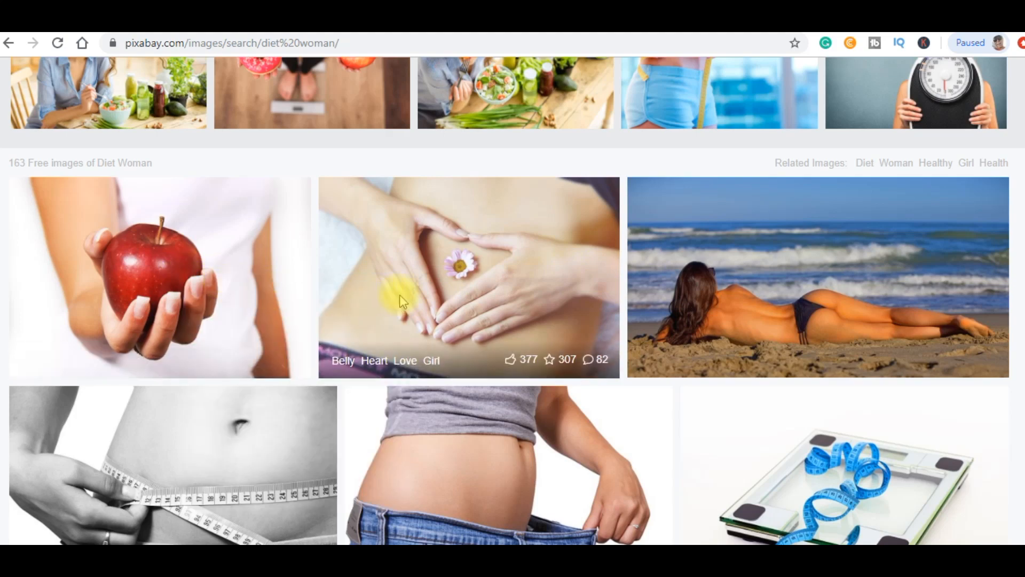
{"action": "right_click", "coordinate": [401, 295]}
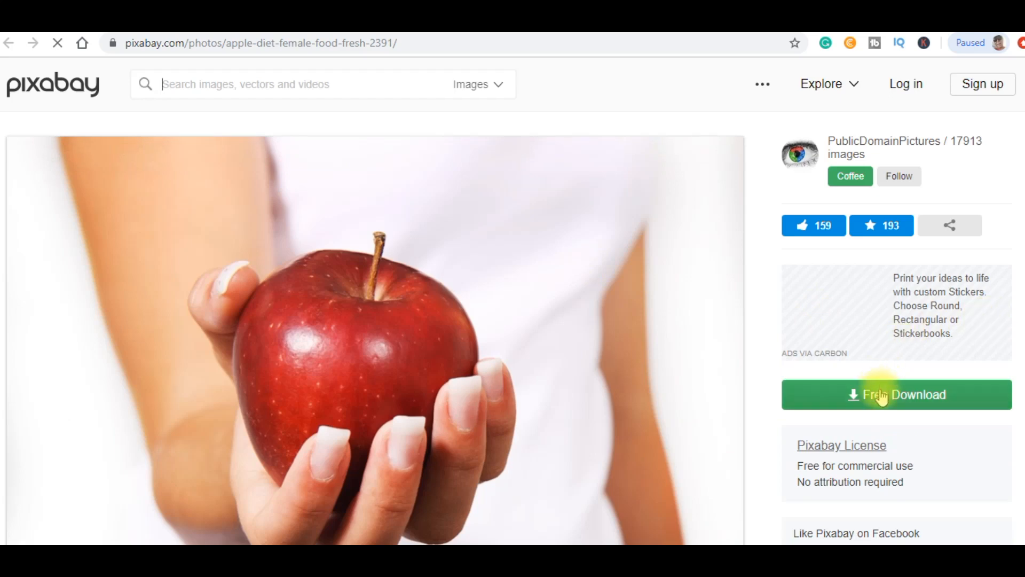
{"action": "left_click", "coordinate": [881, 399]}
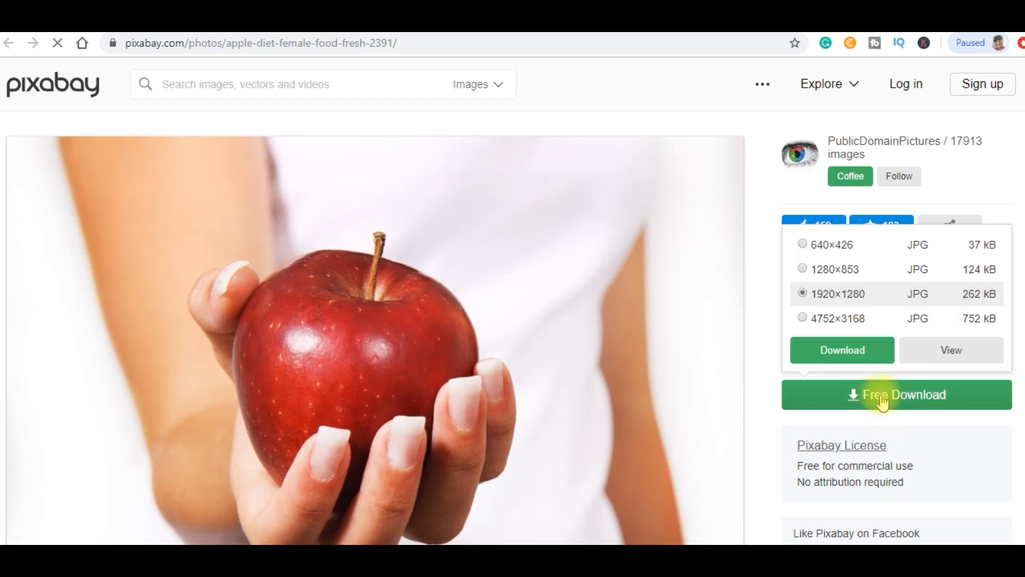
{"action": "left_click", "coordinate": [866, 246]}
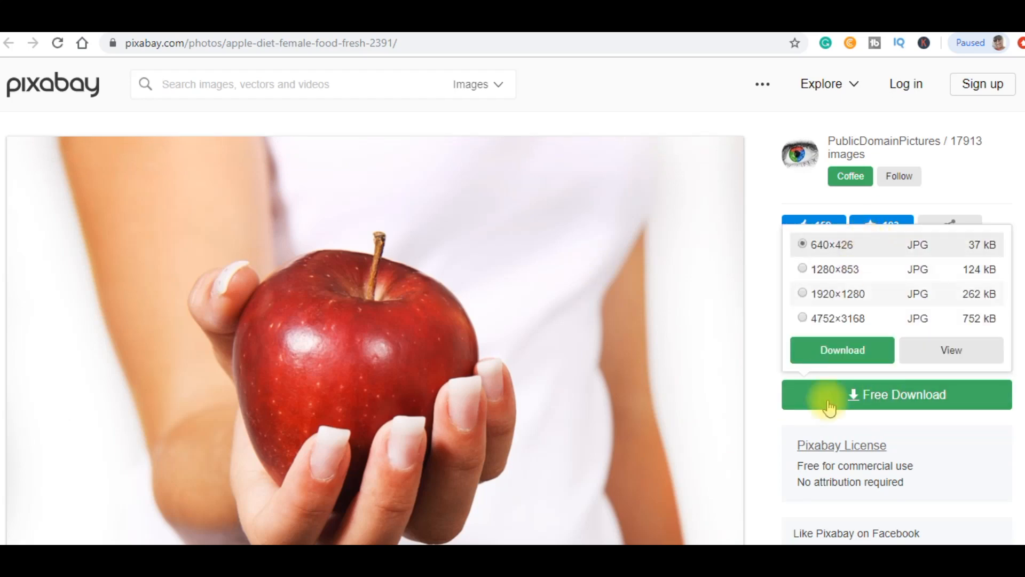
{"action": "left_click", "coordinate": [840, 353]}
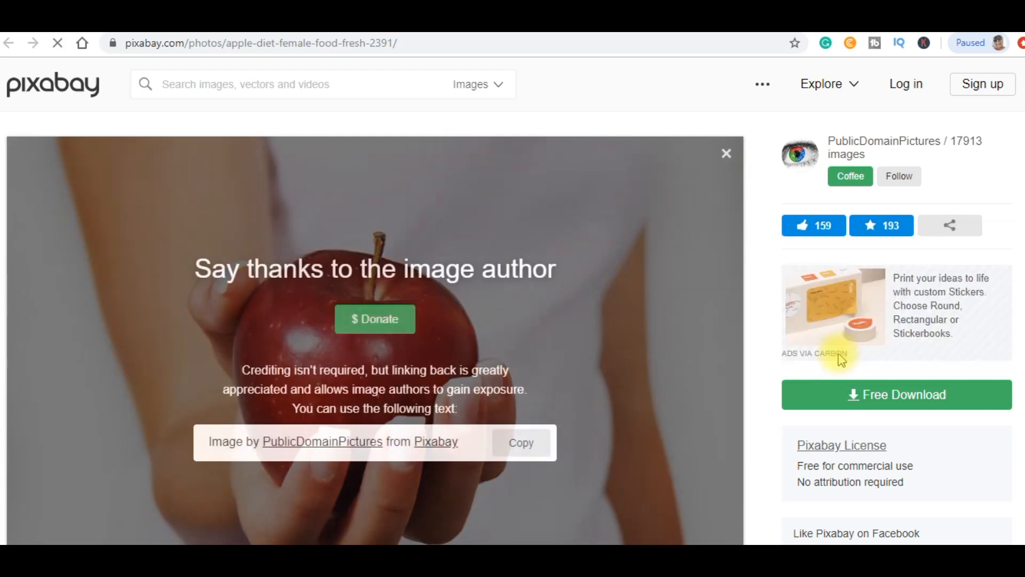
Download the heart-hands belly photo at 640×427 and the tape-measure belly photo at 640×426.
{"action": "left_click", "coordinate": [368, 20]}
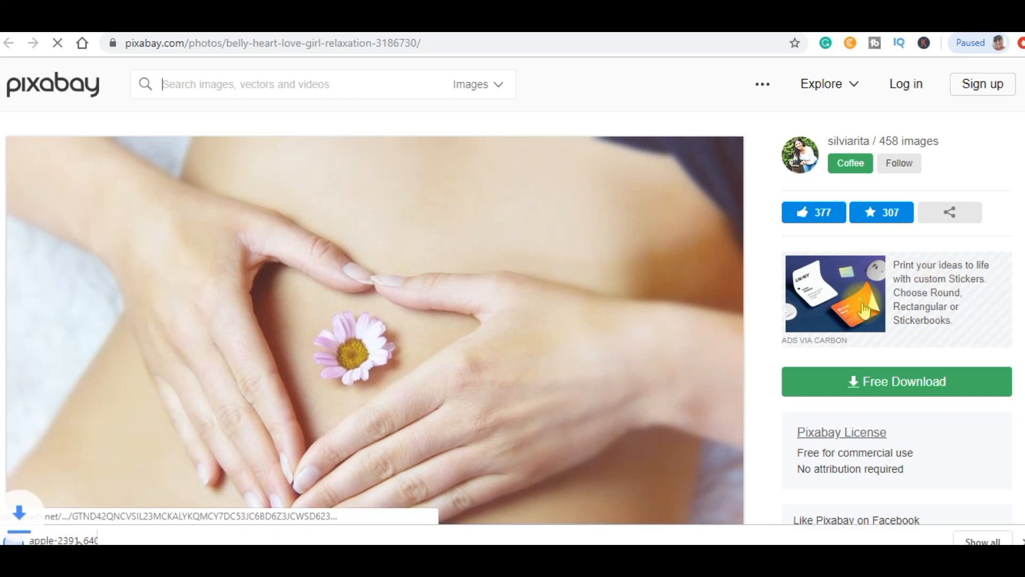
{"action": "left_click", "coordinate": [851, 380]}
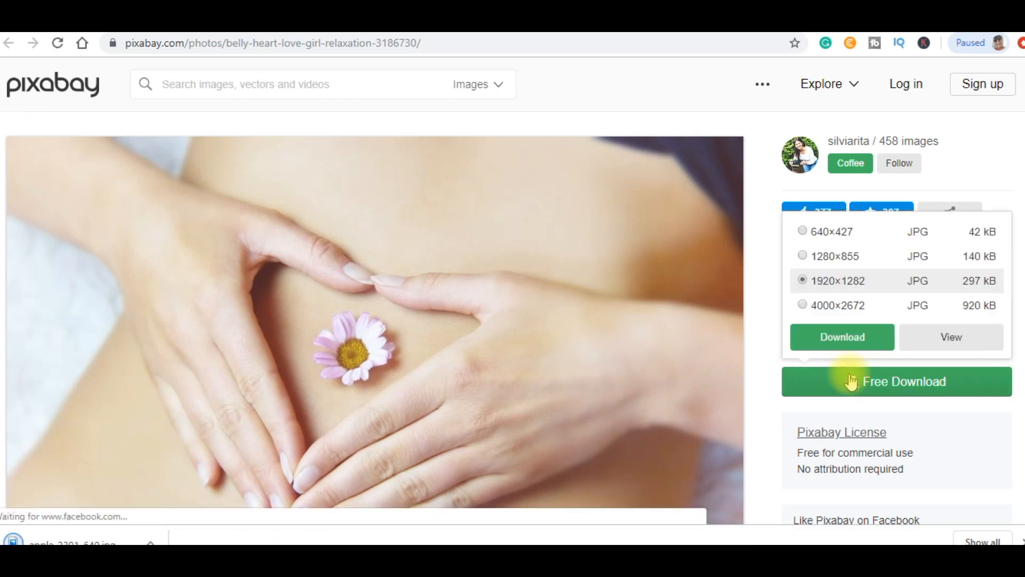
{"action": "left_click", "coordinate": [822, 240]}
{"action": "left_click", "coordinate": [842, 336]}
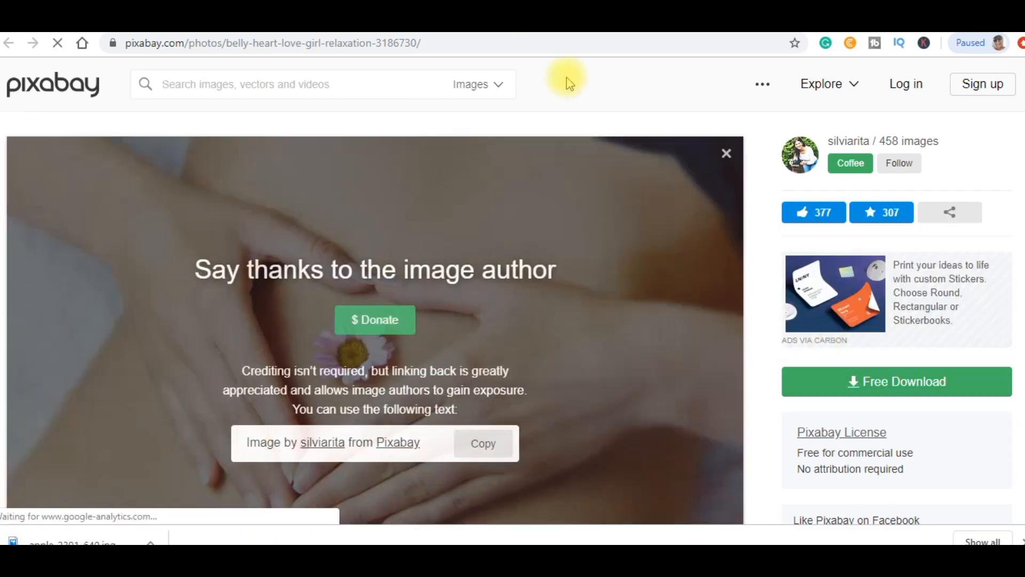
{"action": "left_click", "coordinate": [526, 27]}
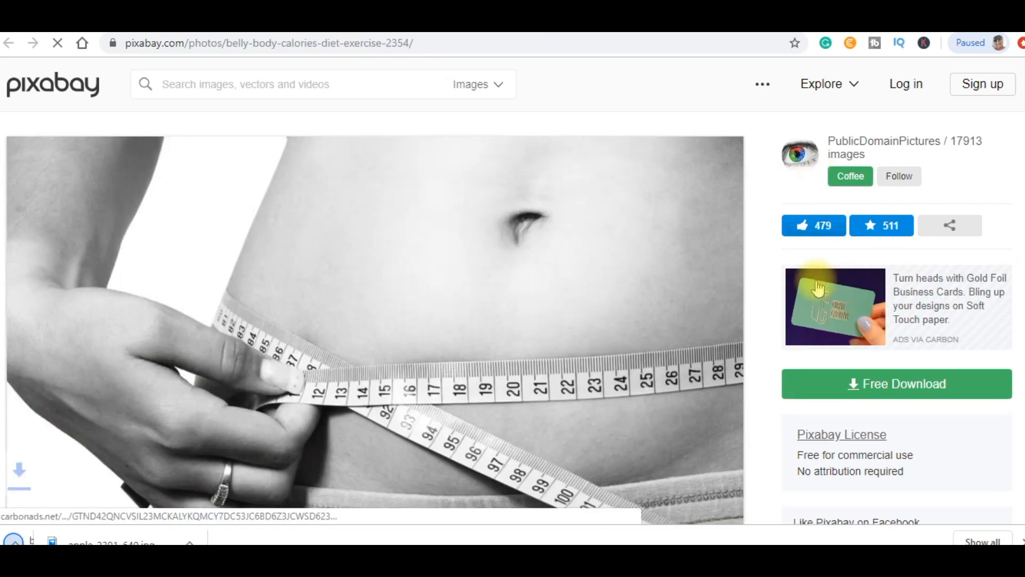
{"action": "left_click", "coordinate": [847, 389]}
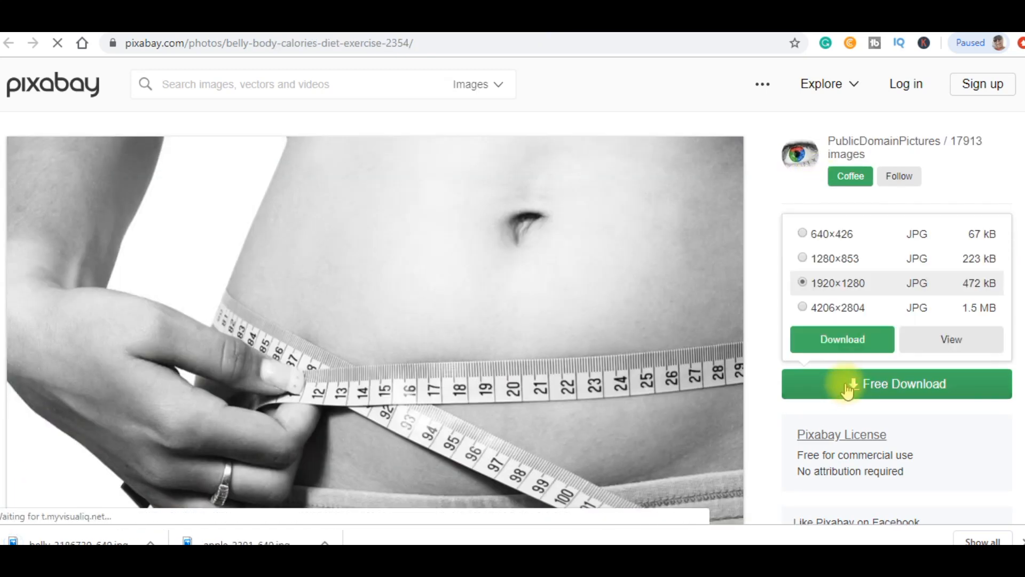
{"action": "left_click", "coordinate": [822, 233]}
{"action": "left_click", "coordinate": [828, 356]}
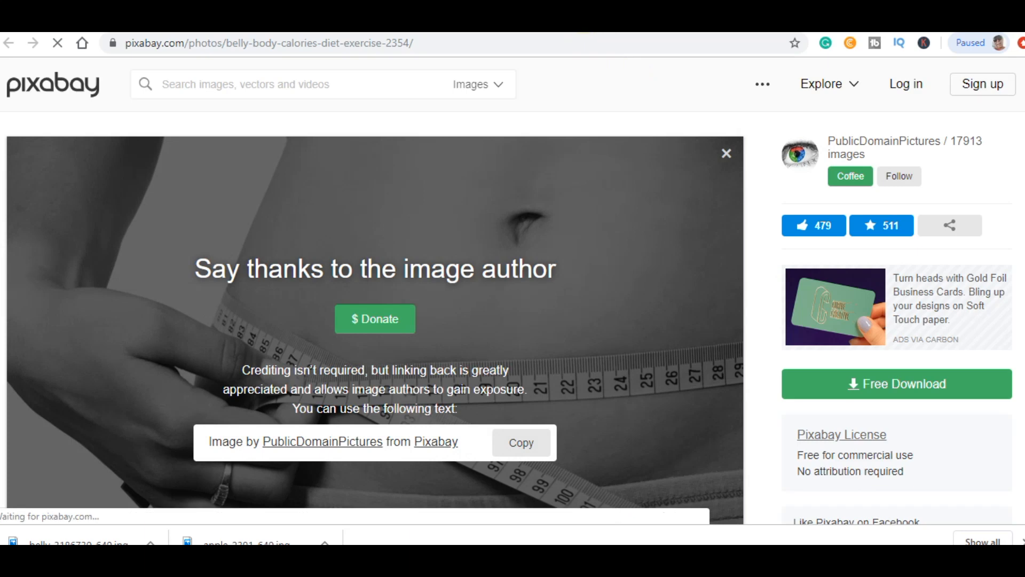
From the belly-and-jeans photo page, begin entering 'img' in the address bar.
{"action": "left_click", "coordinate": [635, 27]}
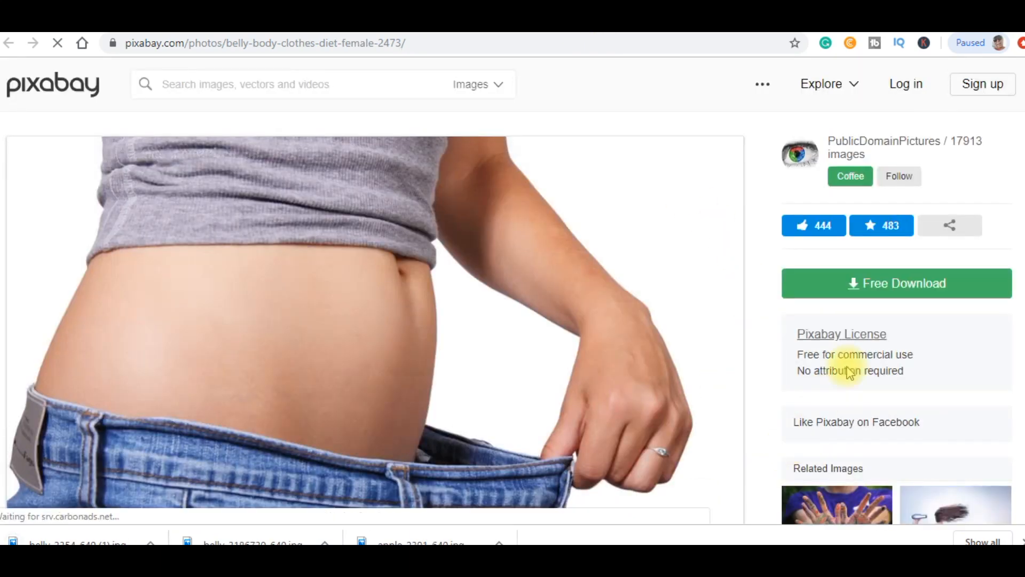
{"action": "scroll", "coordinate": [1020, 197], "scroll_direction": "down", "scroll_amount": 2}
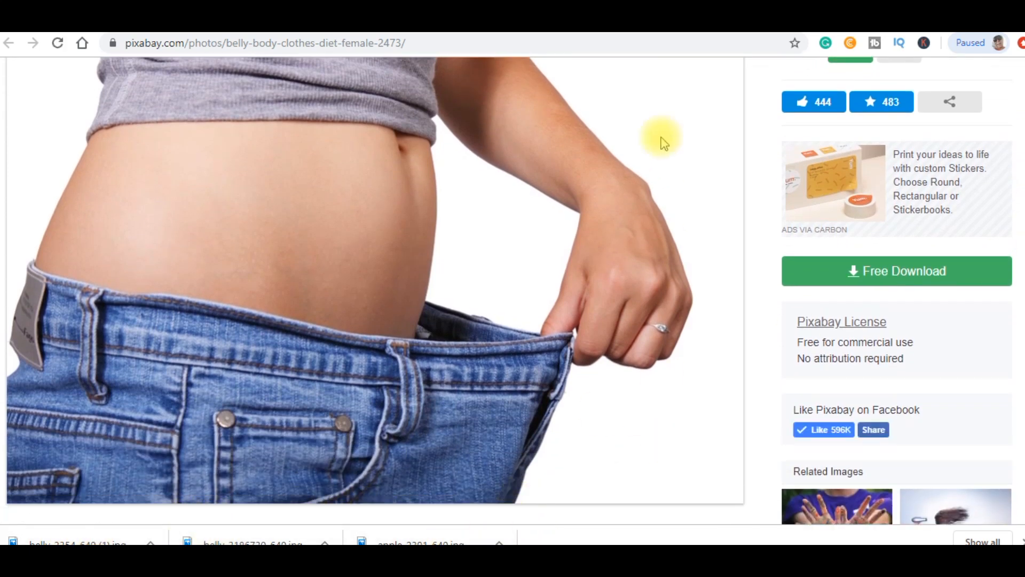
{"action": "left_click", "coordinate": [542, 38]}
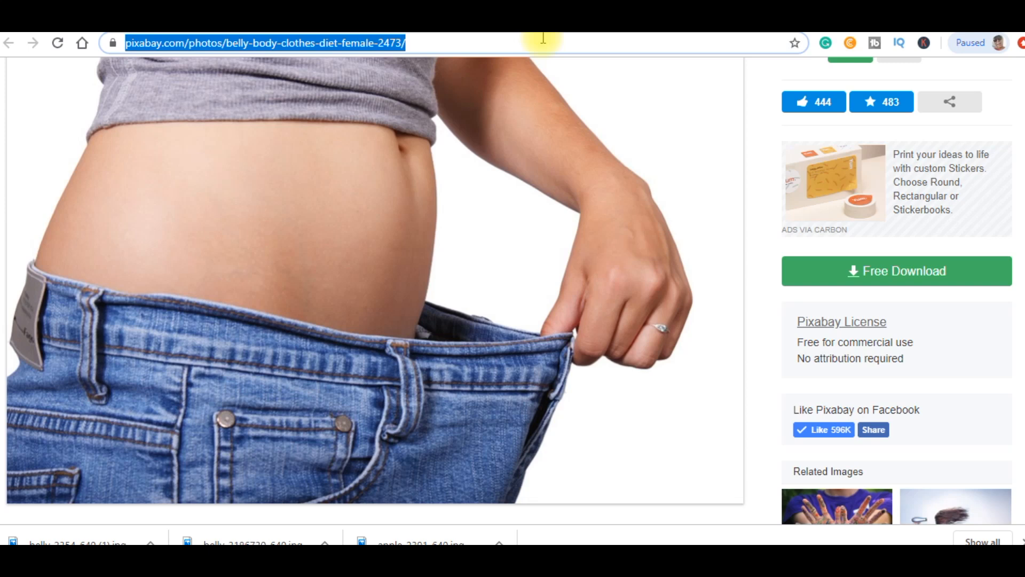
{"action": "type", "text": "imgur.com"}
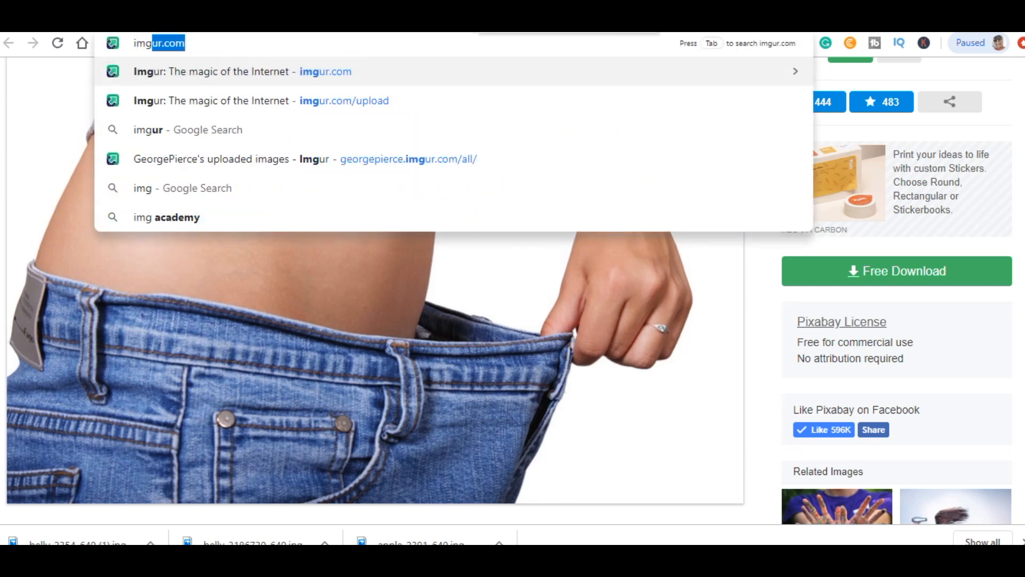
Upload the downloaded apple and belly photos to a new Imgur post.
{"action": "left_click", "coordinate": [274, 71]}
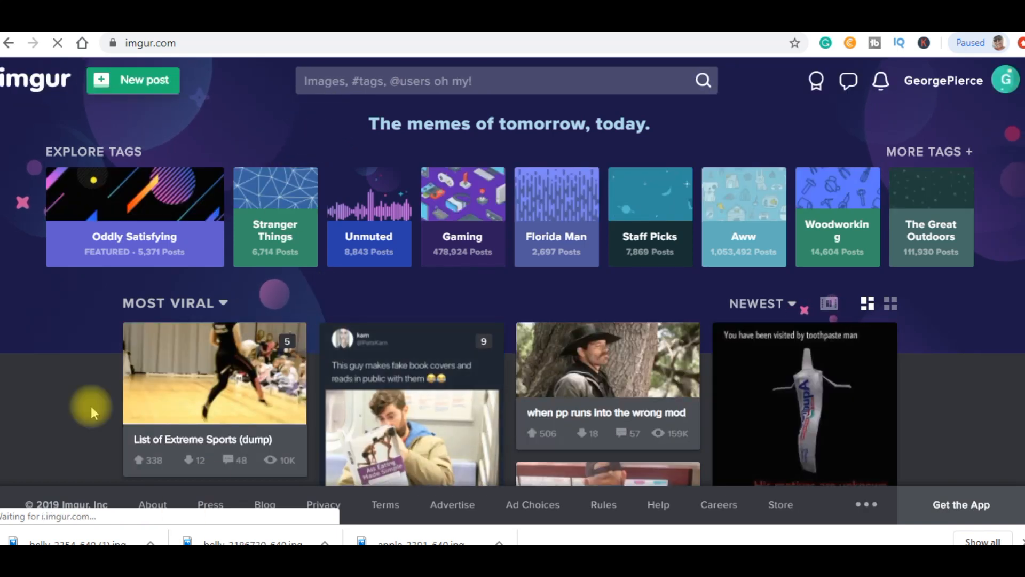
{"action": "left_click", "coordinate": [139, 86]}
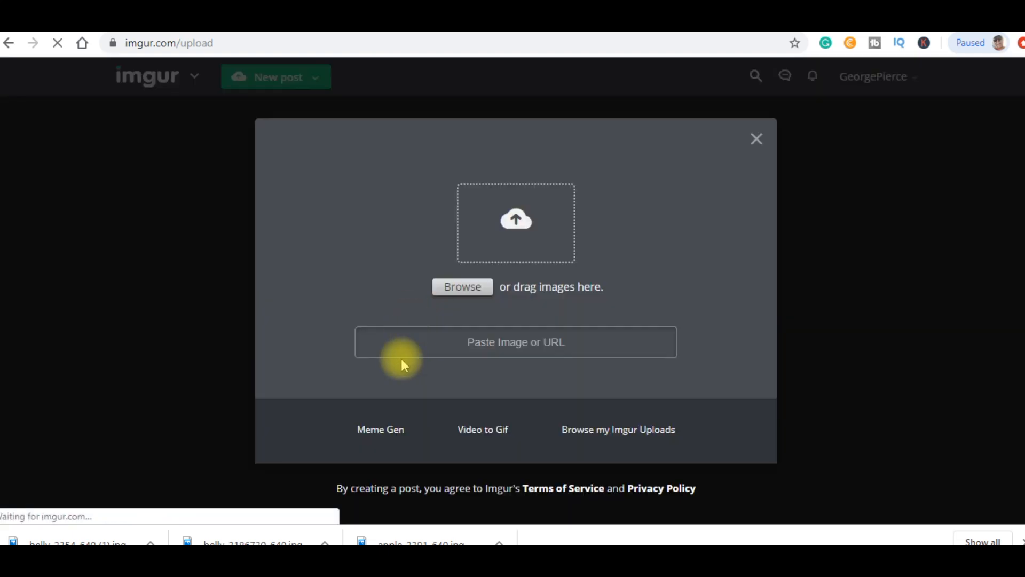
{"action": "left_click_drag", "start_coordinate": [69, 542], "coordinate": [576, 212]}
{"action": "left_click_drag", "start_coordinate": [56, 540], "coordinate": [475, 281]}
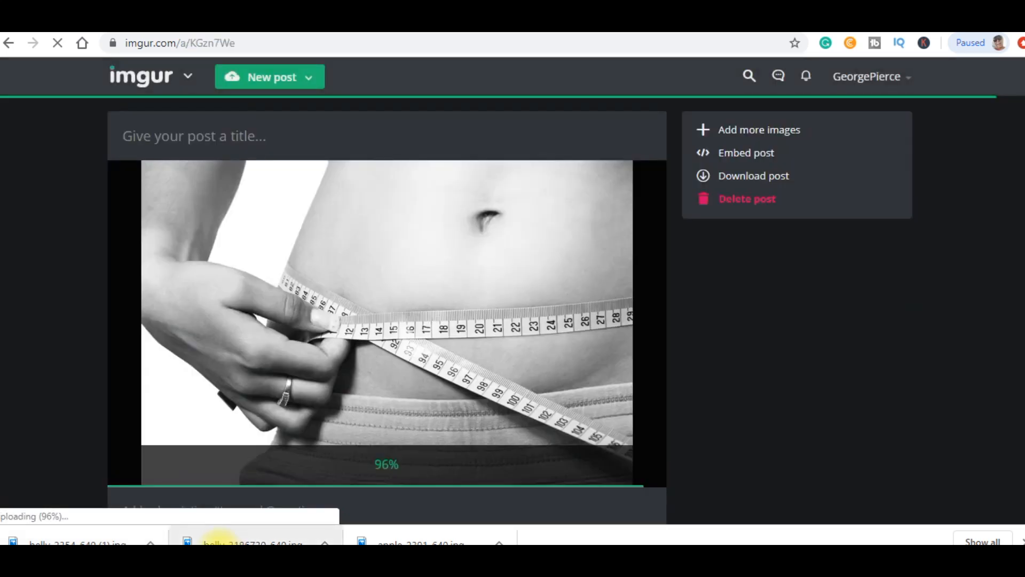
{"action": "left_click_drag", "start_coordinate": [219, 540], "coordinate": [480, 274]}
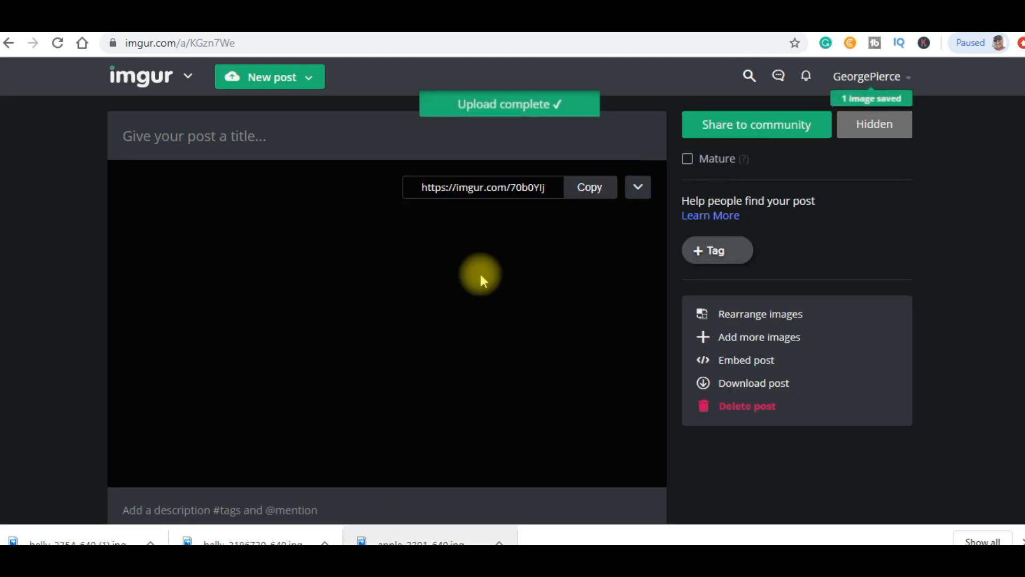
{"action": "mouse_move", "coordinate": [859, 77]}
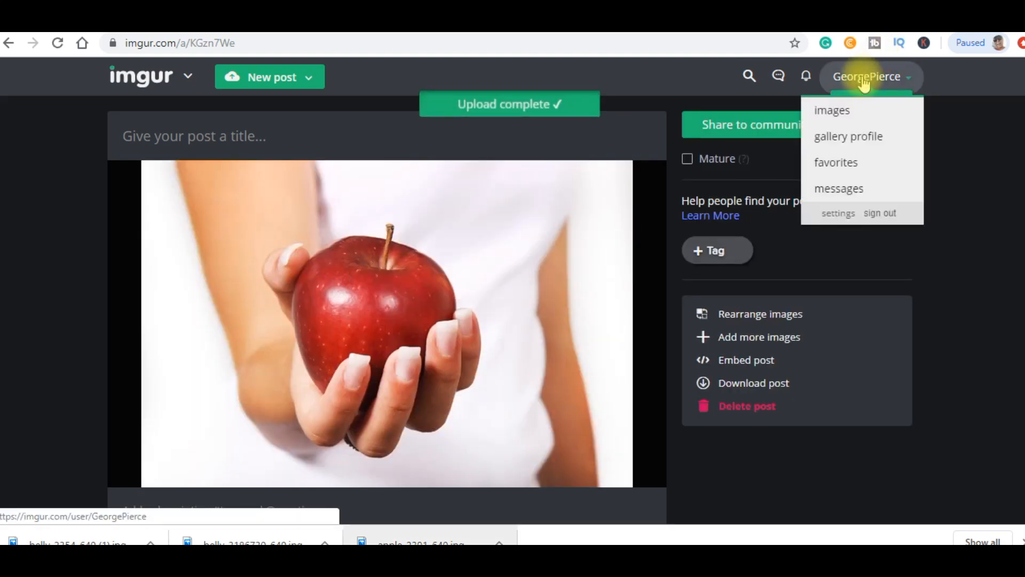
Select the direct image link of the uploaded tape-measure belly photo.
{"action": "left_click", "coordinate": [825, 112]}
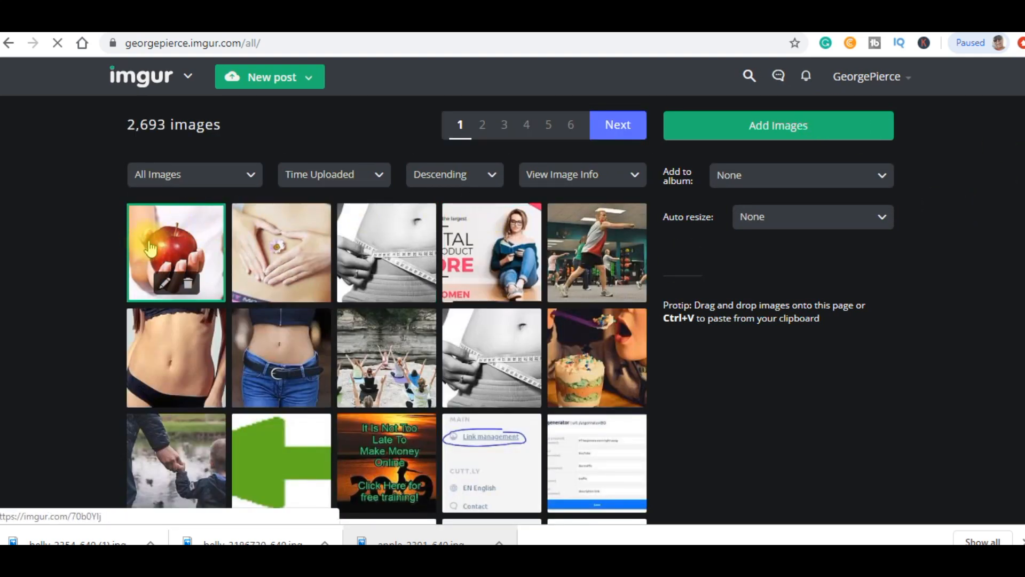
{"action": "left_click", "coordinate": [406, 250]}
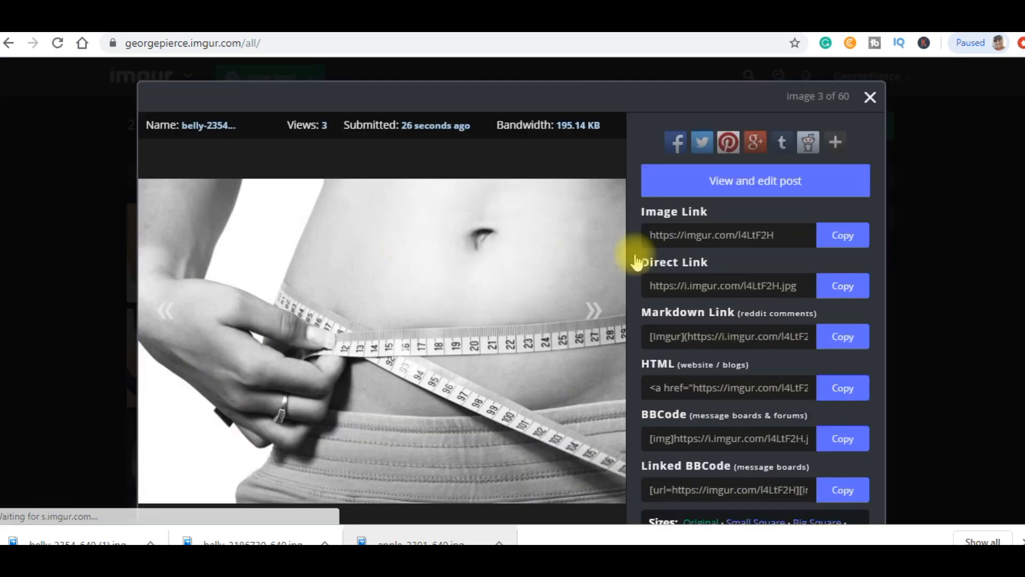
{"action": "left_click", "coordinate": [681, 287]}
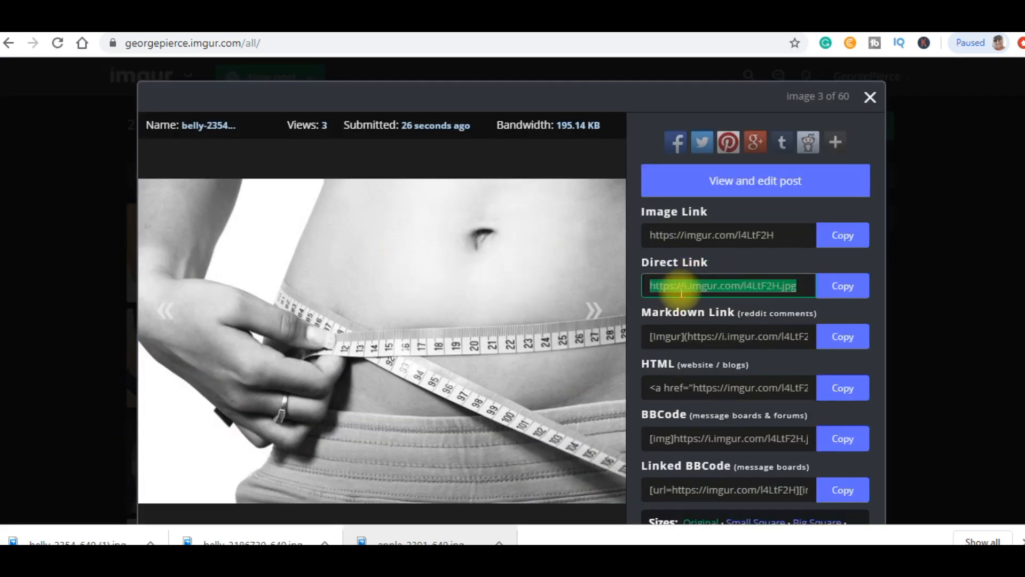
{"action": "left_click", "coordinate": [870, 96]}
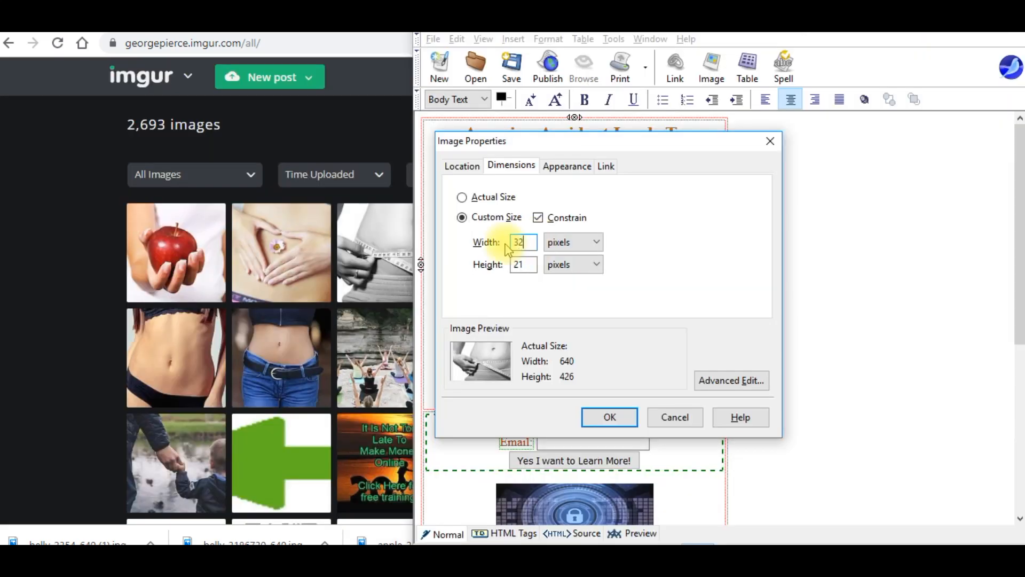
Apply the 320 × 213 pixel size to the tape-measure header image.
{"action": "left_click", "coordinate": [605, 417]}
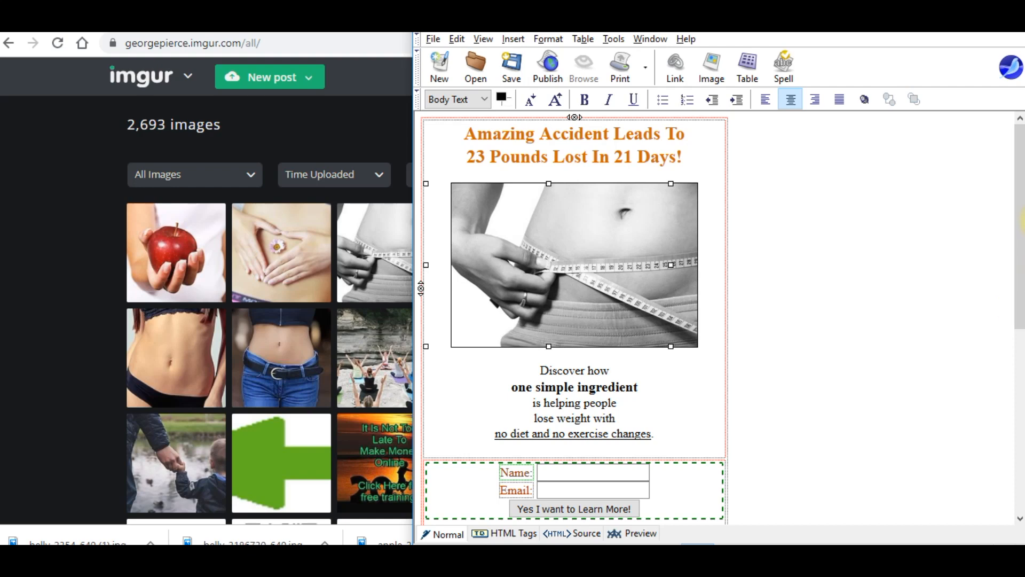
{"action": "scroll", "coordinate": [1006, 201], "scroll_direction": "down", "scroll_amount": 3}
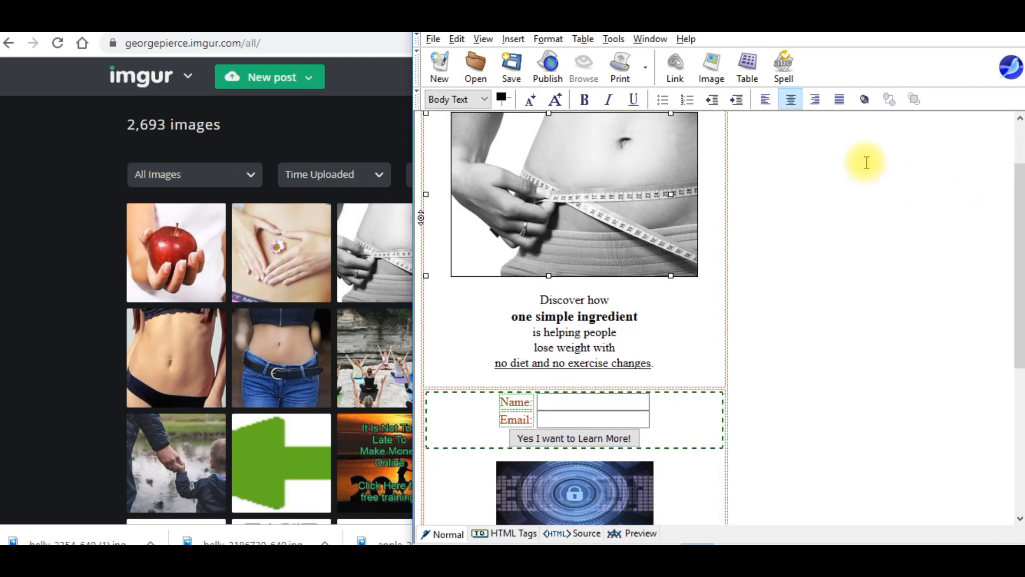
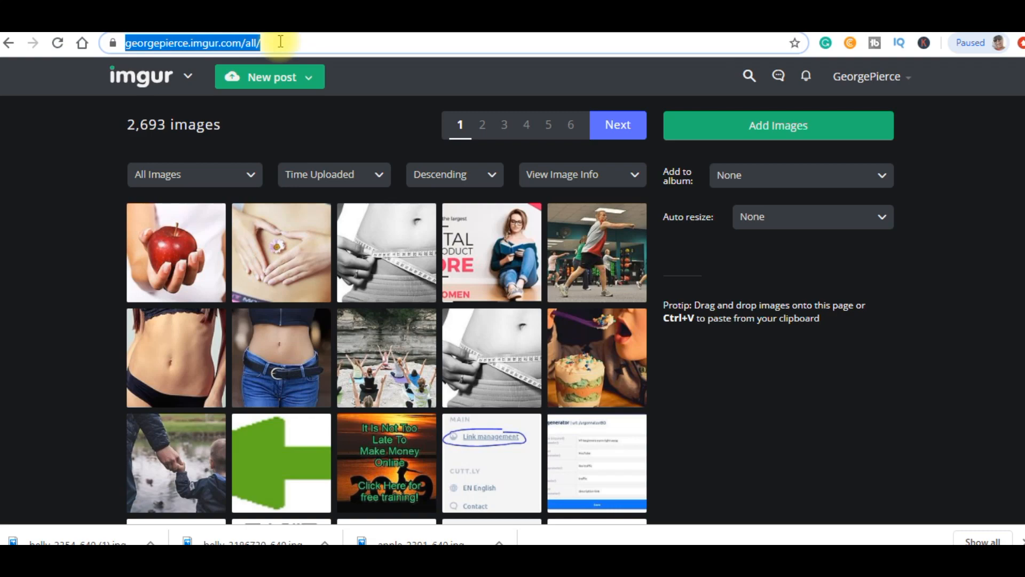
Open the ClickBank Marketplace in Chrome from the 'clic' address-bar suggestion.
{"action": "type", "text": "clickbank.com/account/marketplace.htm"}
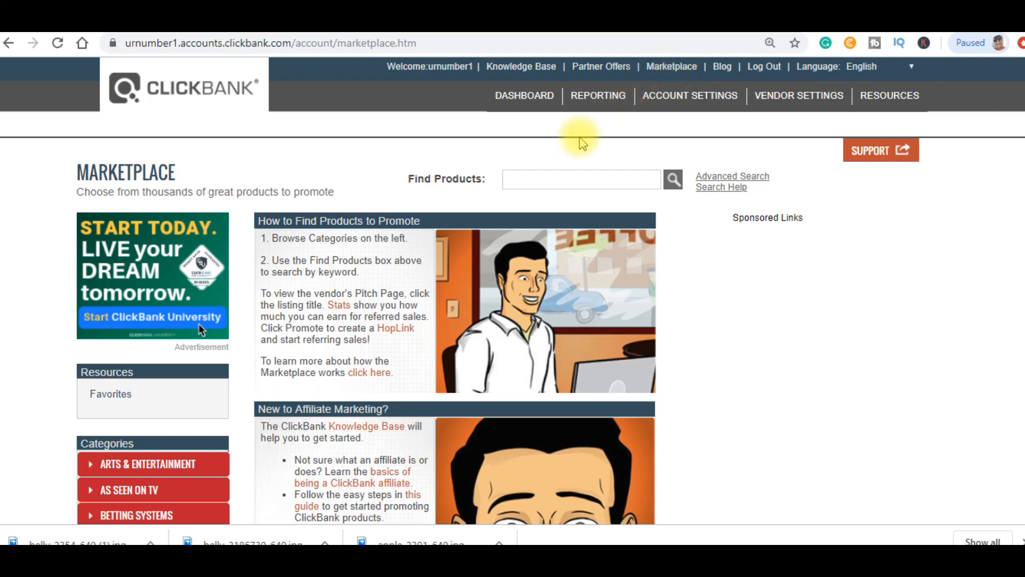
Search the Marketplace for 'weight loss' and sort the results by Gravity.
{"action": "left_click", "coordinate": [550, 180]}
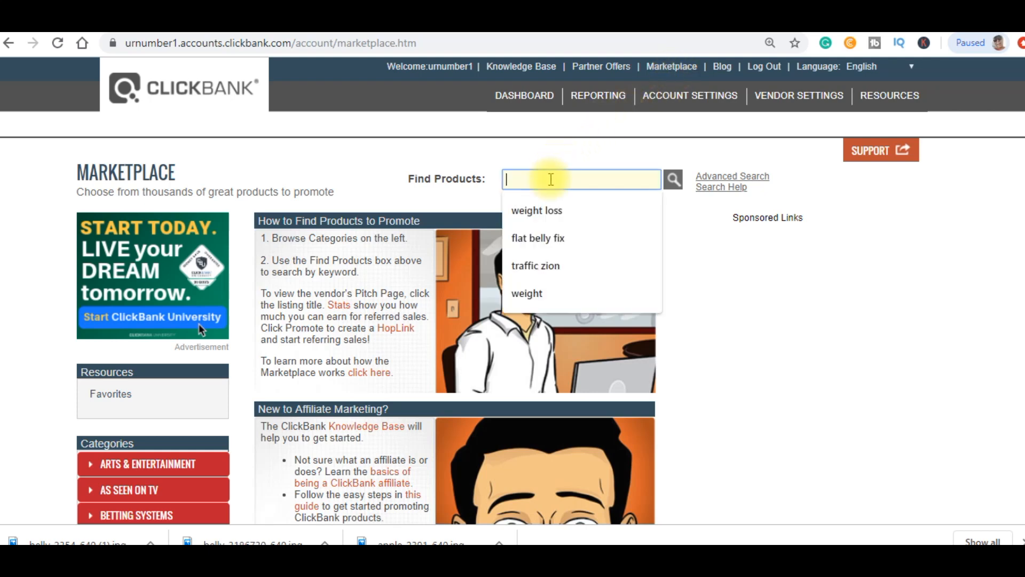
{"action": "left_click", "coordinate": [537, 209]}
{"action": "left_click", "coordinate": [672, 179]}
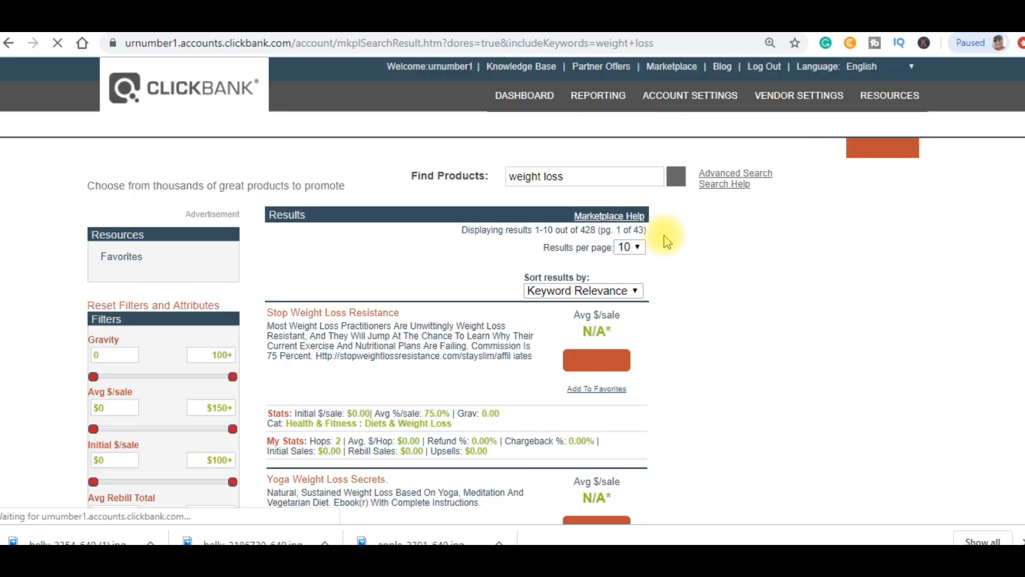
{"action": "left_click", "coordinate": [614, 291]}
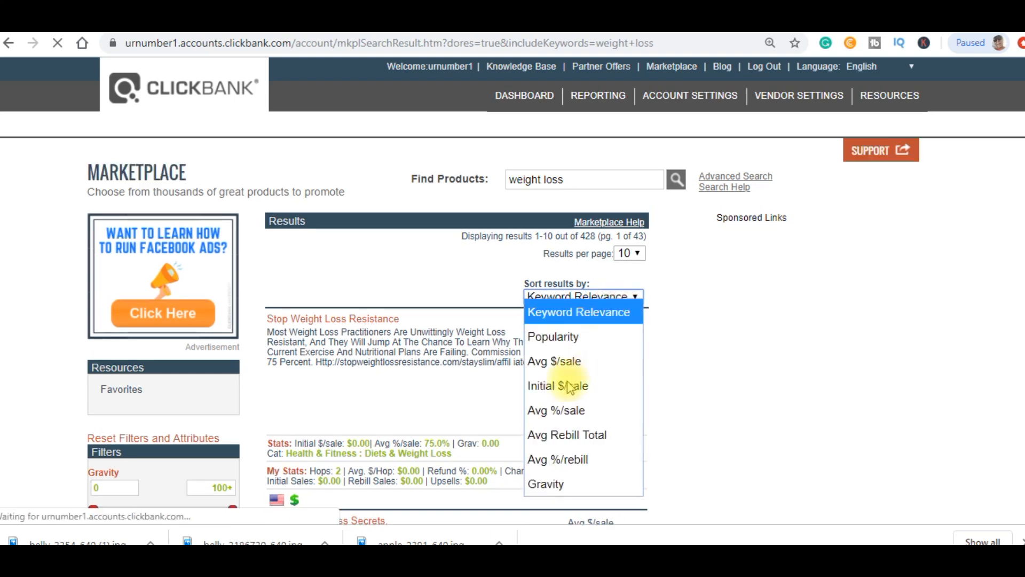
{"action": "left_click", "coordinate": [549, 490]}
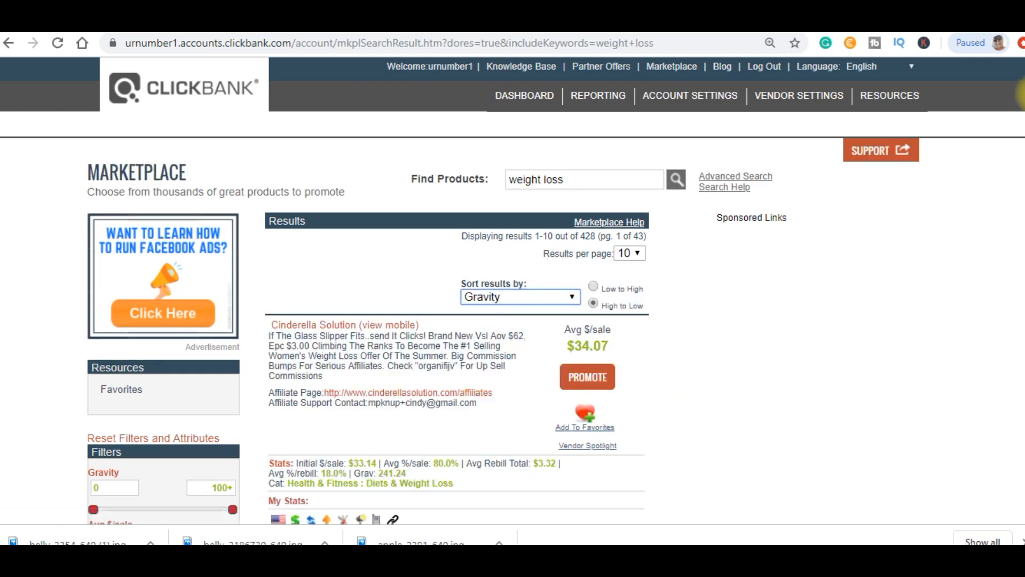
{"action": "scroll", "coordinate": [1020, 118], "scroll_direction": "down", "scroll_amount": 4}
{"action": "scroll", "coordinate": [1022, 128], "scroll_direction": "up", "scroll_amount": 2}
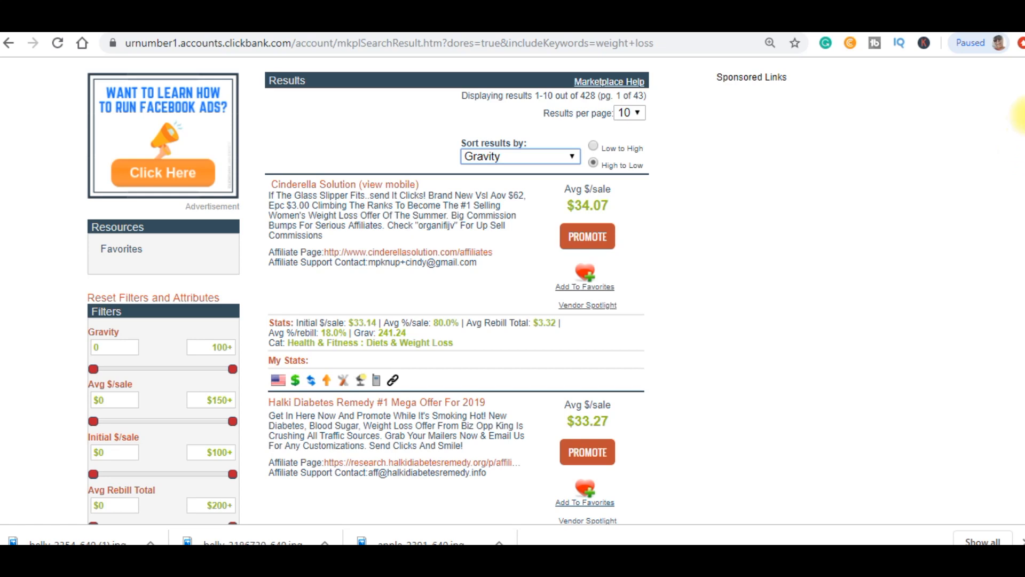
{"action": "scroll", "coordinate": [1021, 115], "scroll_direction": "down", "scroll_amount": 1}
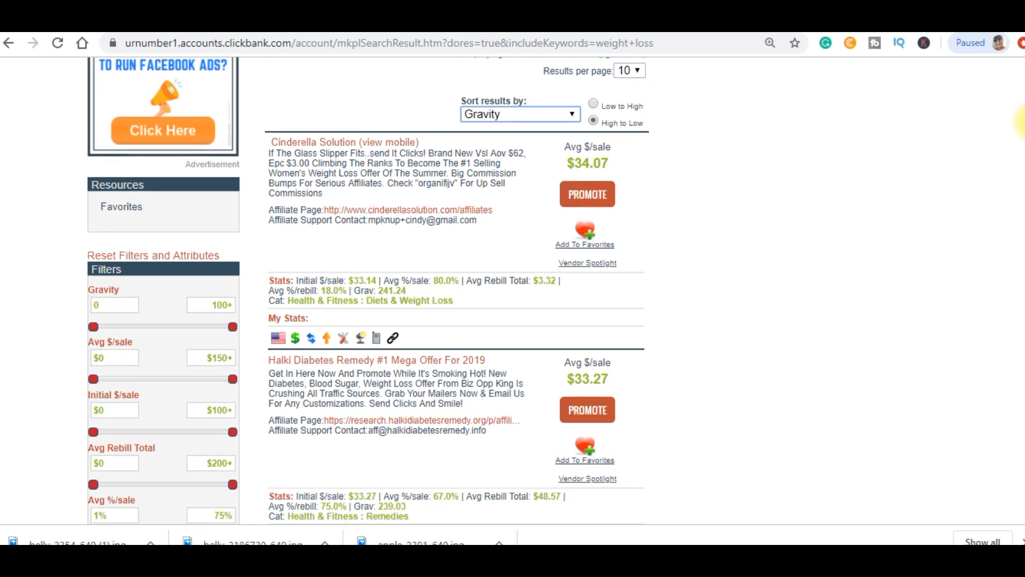
{"action": "scroll", "coordinate": [1022, 121], "scroll_direction": "up", "scroll_amount": 4}
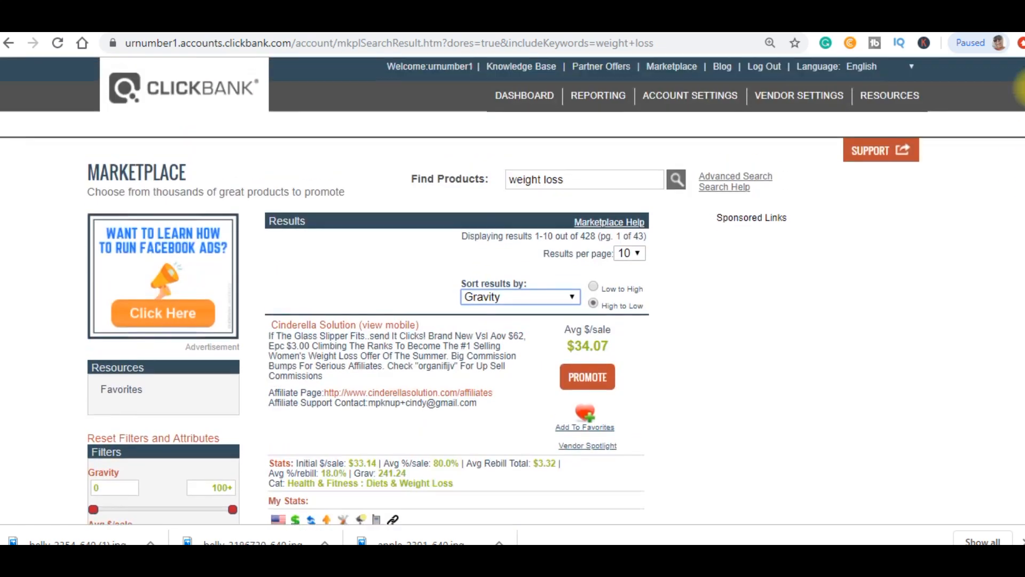
Leave results at 10 per page and scroll through the gravity-ranked weight loss list.
{"action": "left_click", "coordinate": [641, 254]}
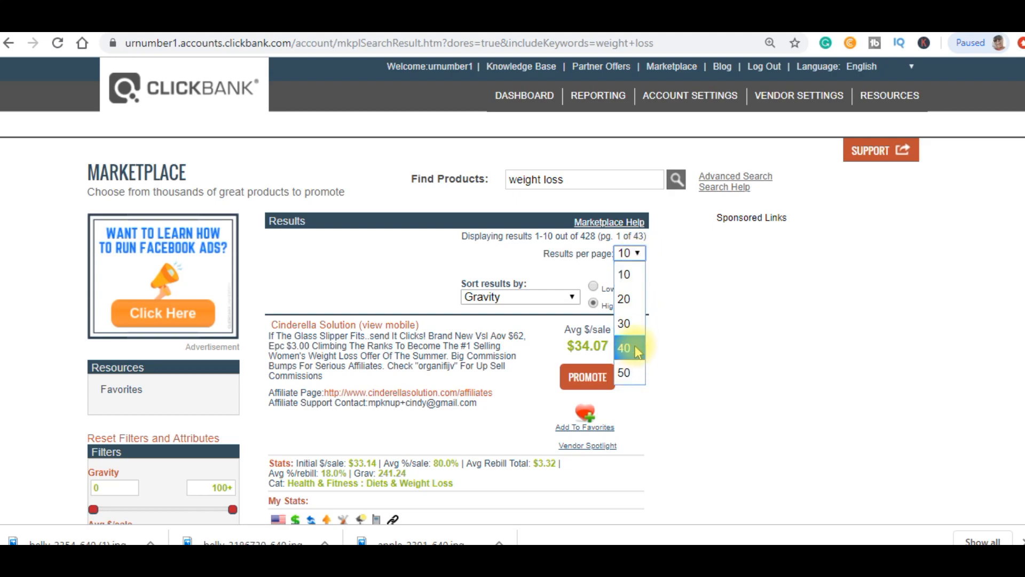
{"action": "left_click", "coordinate": [787, 267]}
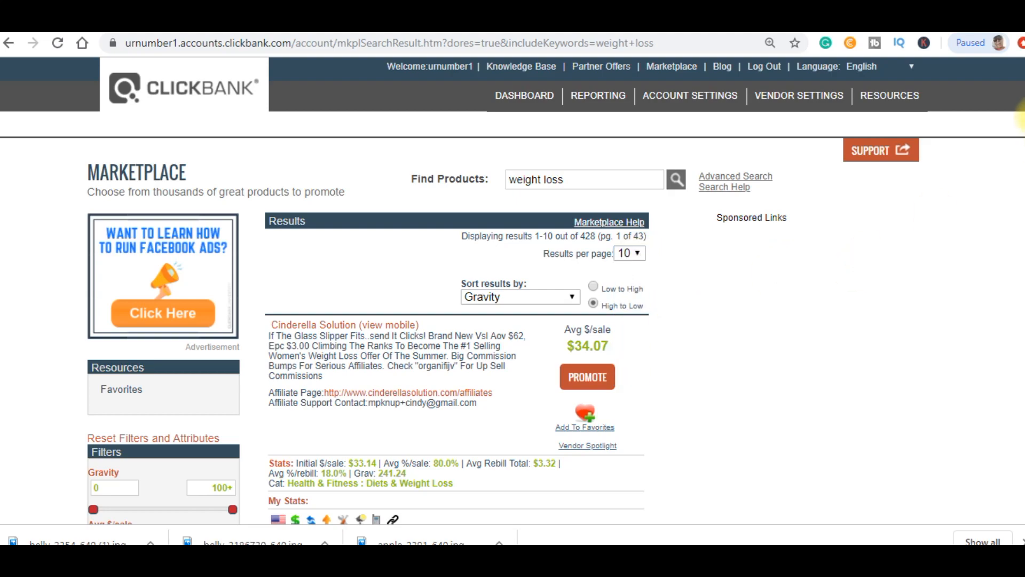
{"action": "left_click_drag", "start_coordinate": [1023, 117], "coordinate": [1020, 470]}
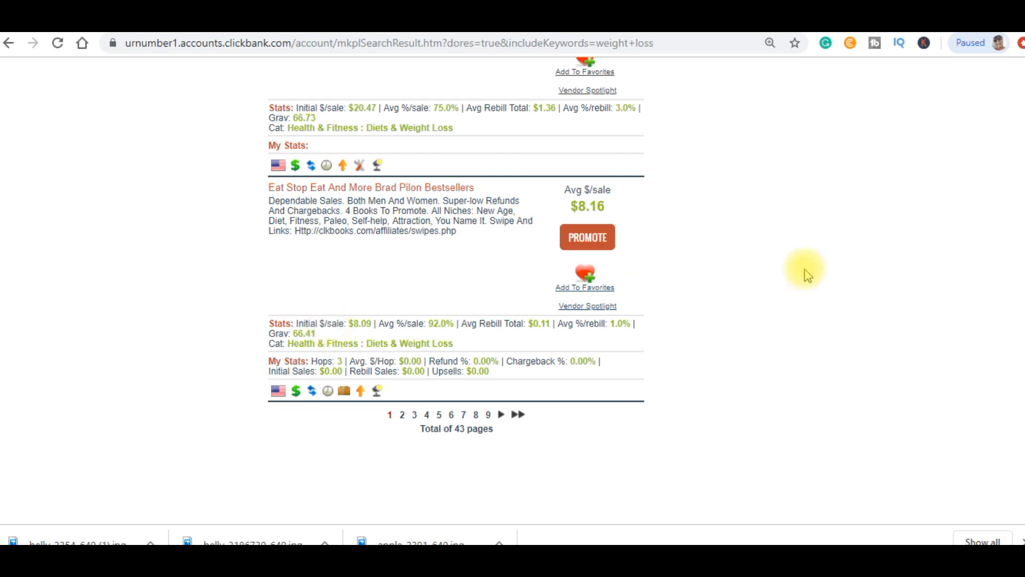
{"action": "left_click_drag", "start_coordinate": [1024, 455], "coordinate": [1024, 77]}
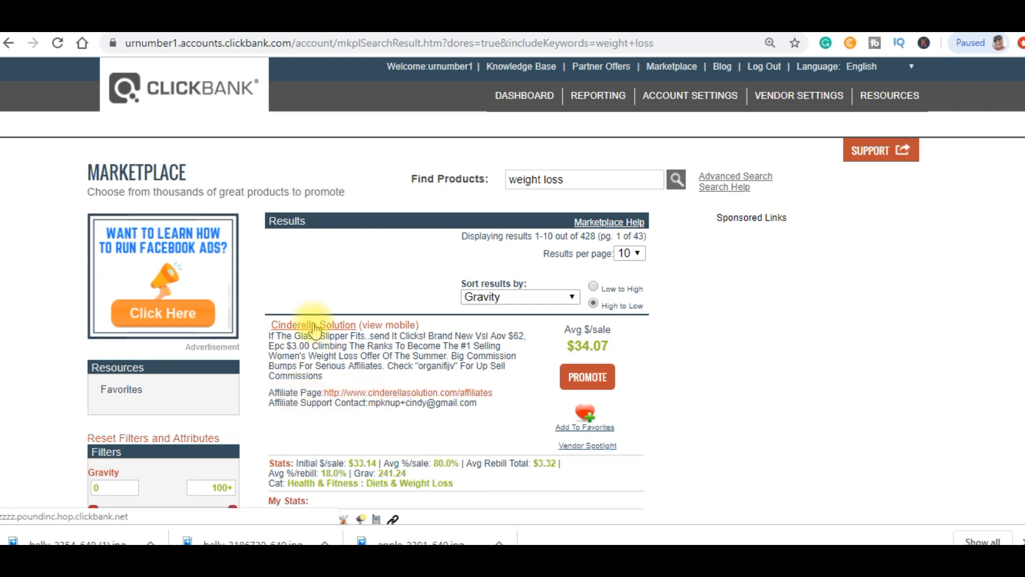
Open Cinderella Solution, The Underground Fat Loss Manual and Eat Stop Eat in new tabs, then view the Halki Diabetes Remedy page.
{"action": "right_click", "coordinate": [315, 327]}
{"action": "left_click", "coordinate": [341, 334]}
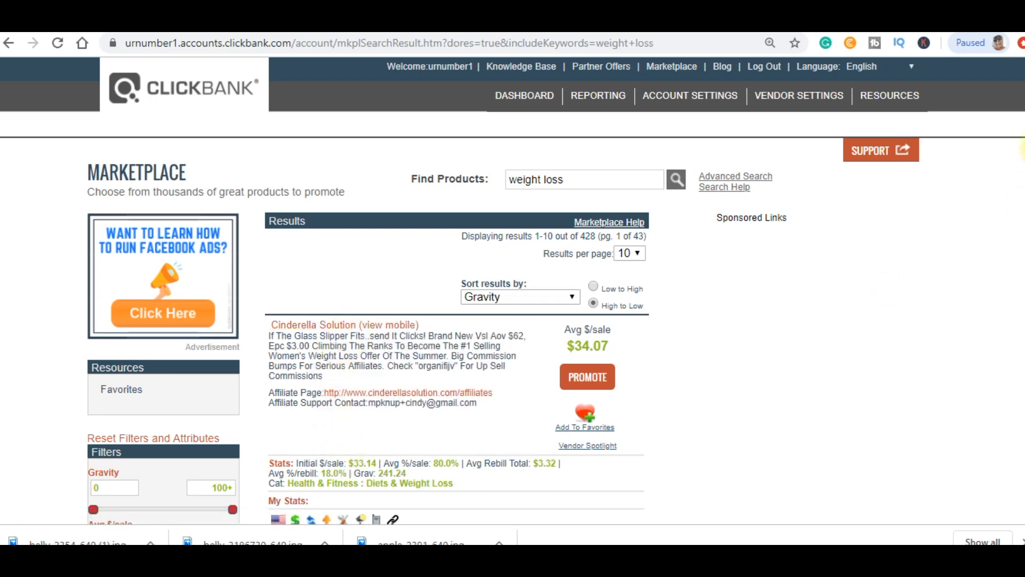
{"action": "scroll", "coordinate": [1017, 80], "scroll_direction": "down", "scroll_amount": 6}
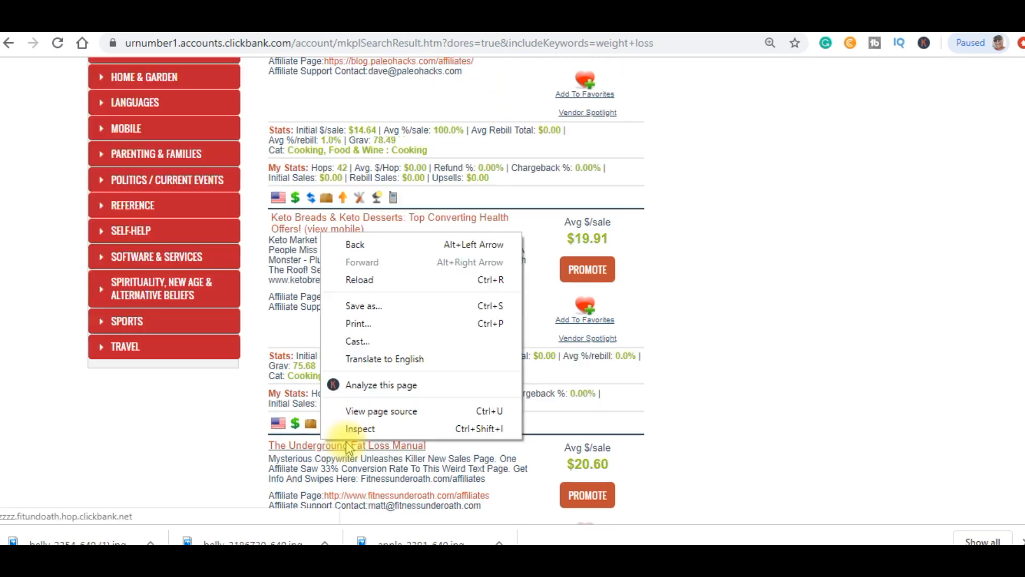
{"action": "left_click", "coordinate": [346, 442]}
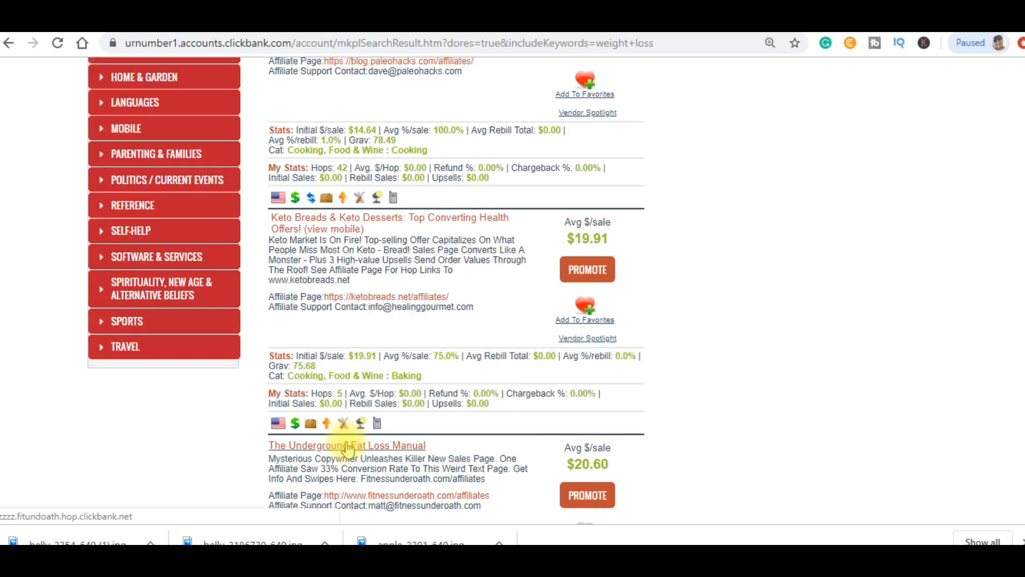
{"action": "right_click", "coordinate": [346, 442]}
{"action": "left_click", "coordinate": [382, 320]}
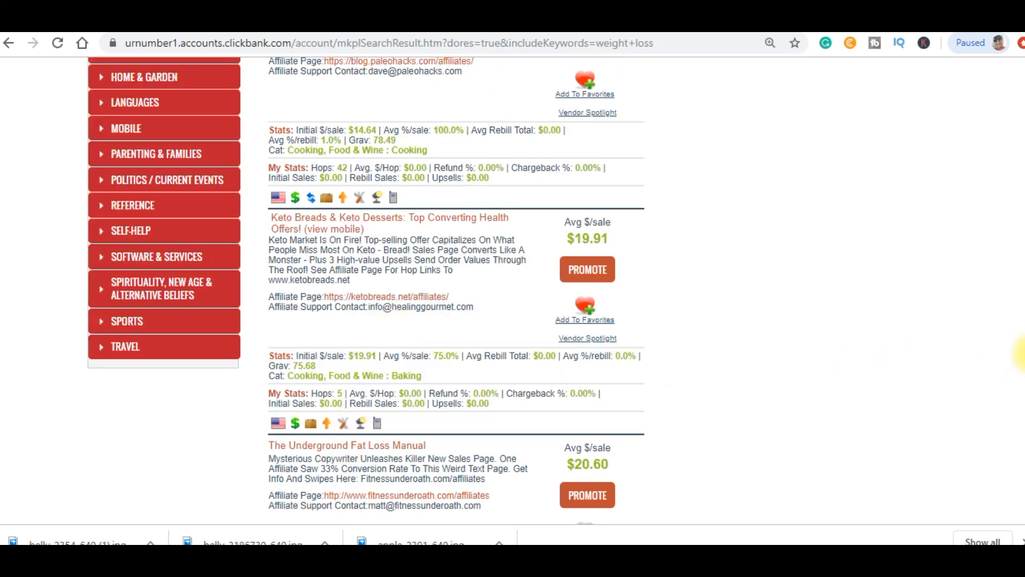
{"action": "scroll", "coordinate": [1021, 355], "scroll_direction": "down", "scroll_amount": 7}
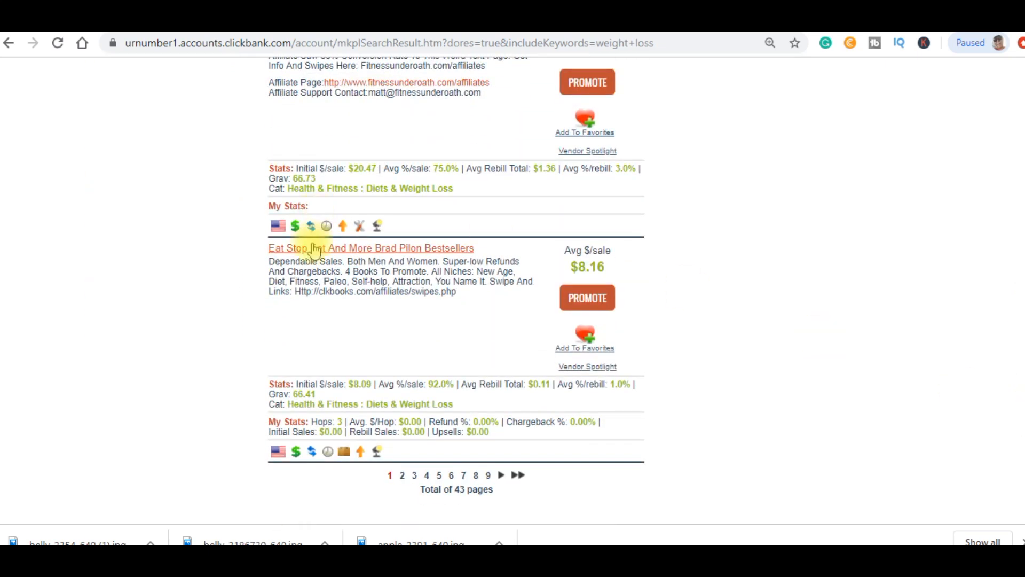
{"action": "right_click", "coordinate": [315, 250]}
{"action": "left_click", "coordinate": [346, 256]}
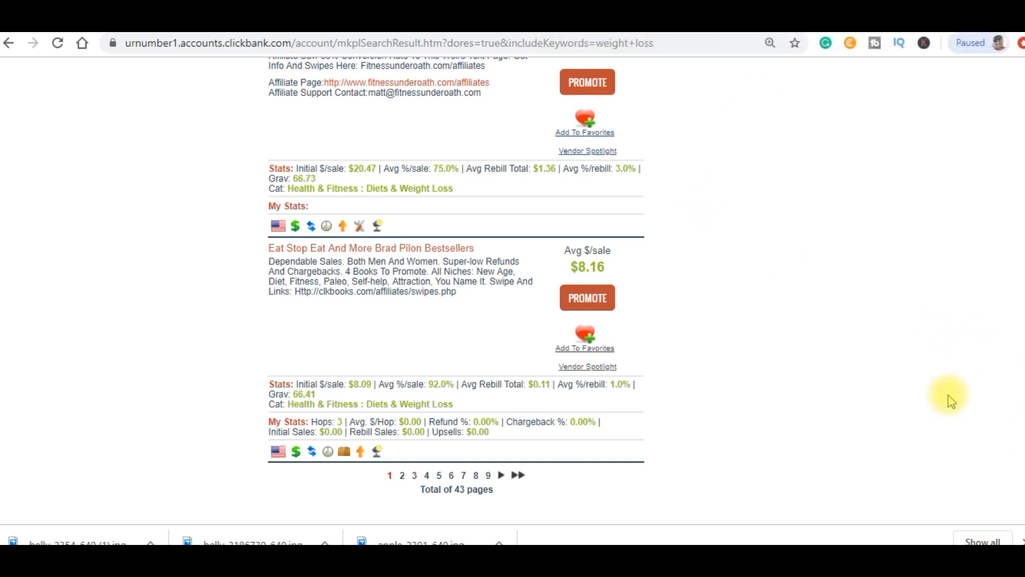
{"action": "left_click", "coordinate": [267, 23]}
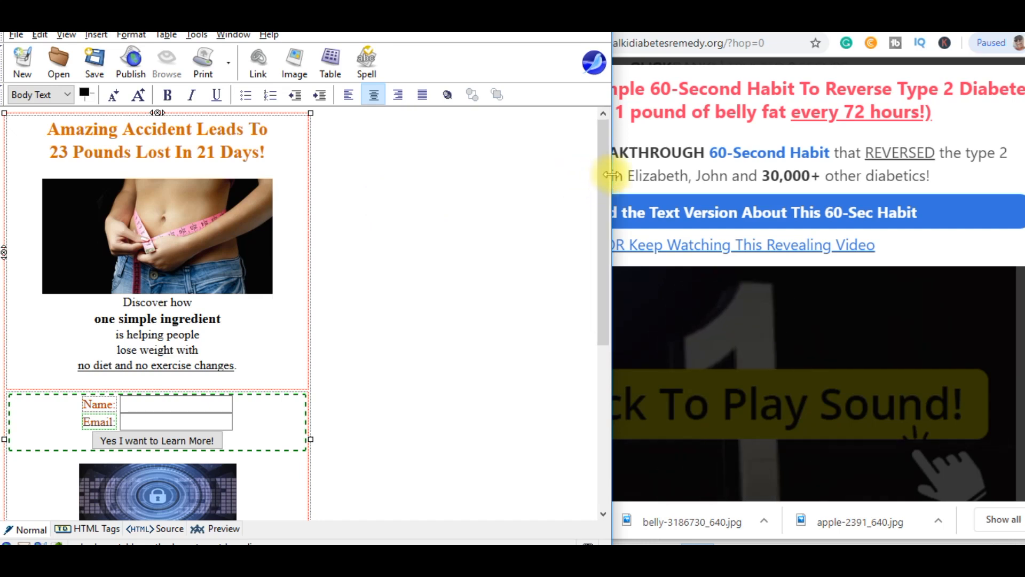
Replace the two-line headline with 'How Can You Lose One Pound of Belly Fat Every 72 Hours?'.
{"action": "left_click_drag", "start_coordinate": [611, 172], "coordinate": [433, 142]}
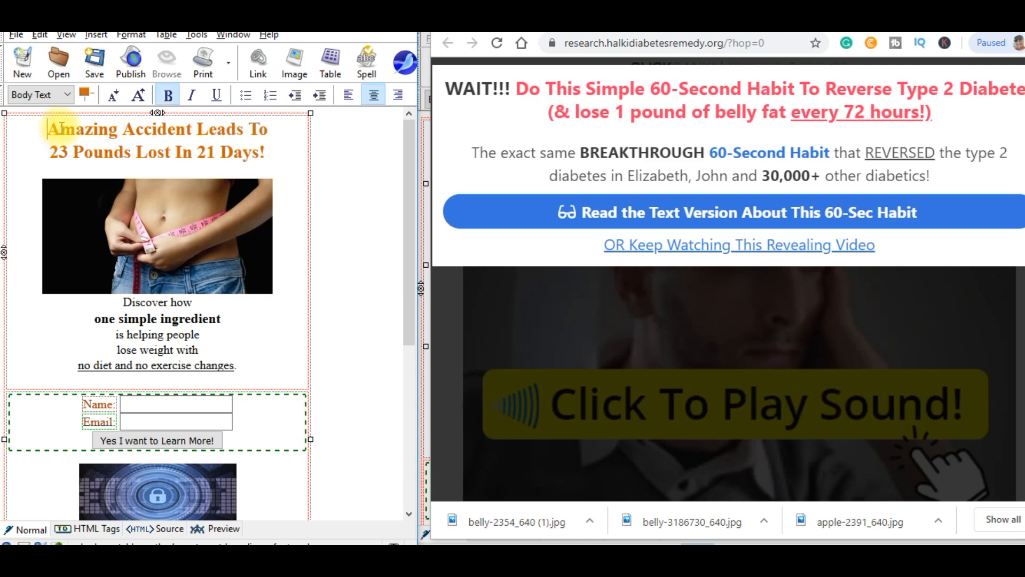
{"action": "left_click_drag", "start_coordinate": [49, 129], "coordinate": [296, 153]}
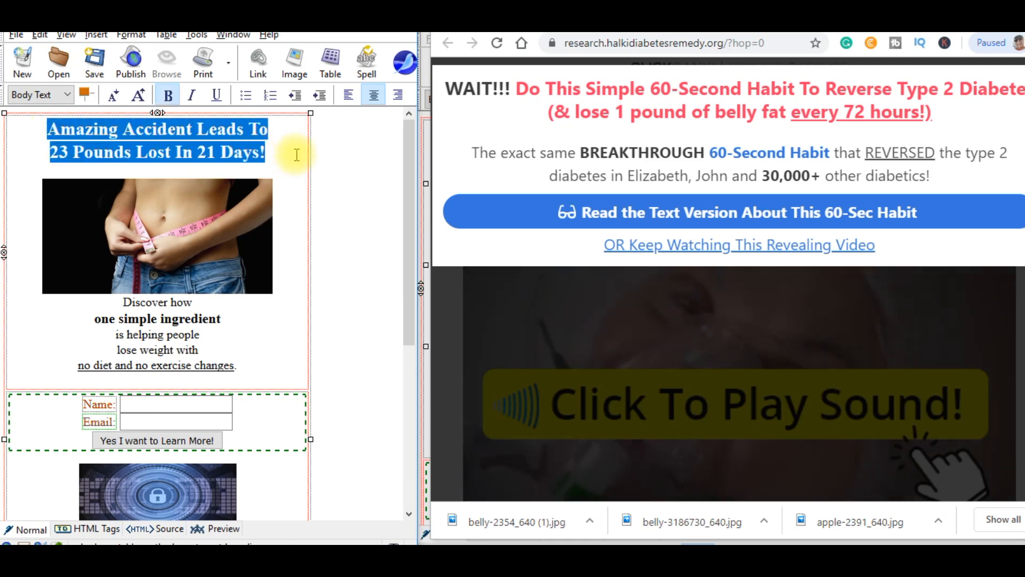
{"action": "type", "text": "How"}
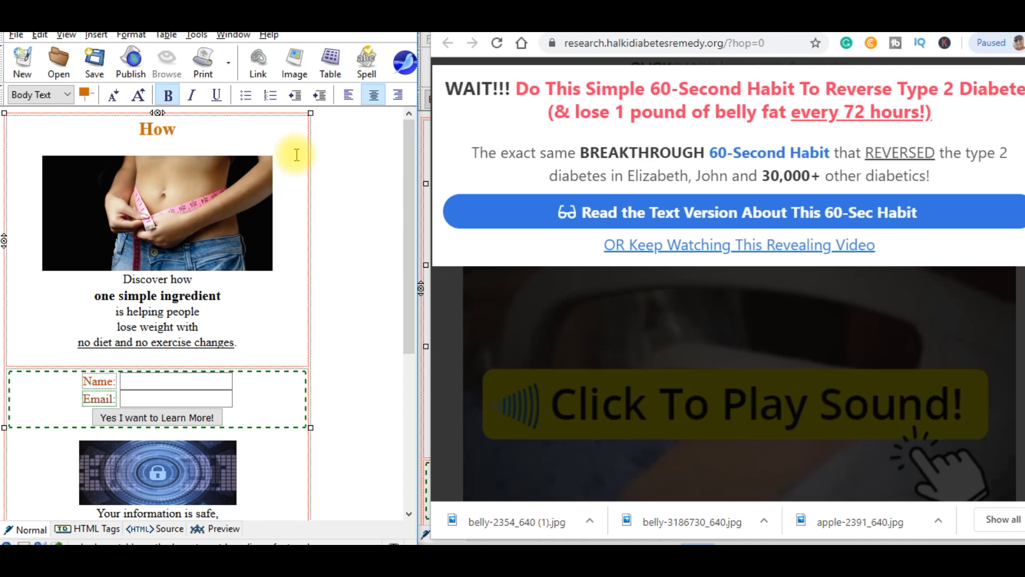
{"action": "type", "text": " T"}
{"action": "key", "text": "BackSpace"}
{"action": "type", "text": "Can You Lose One Pound of Belly Fat Every "}
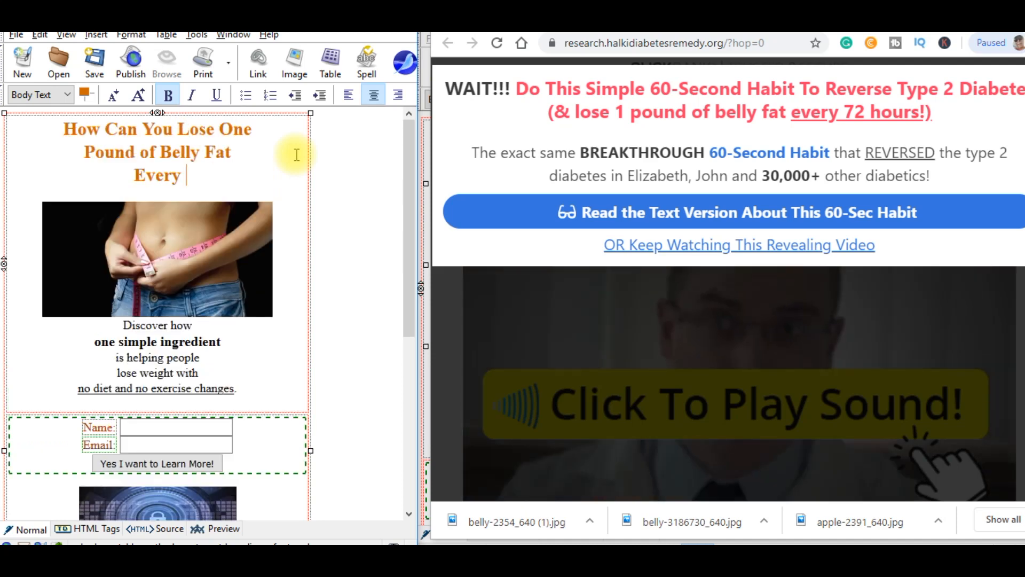
{"action": "type", "text": "72 Hours"}
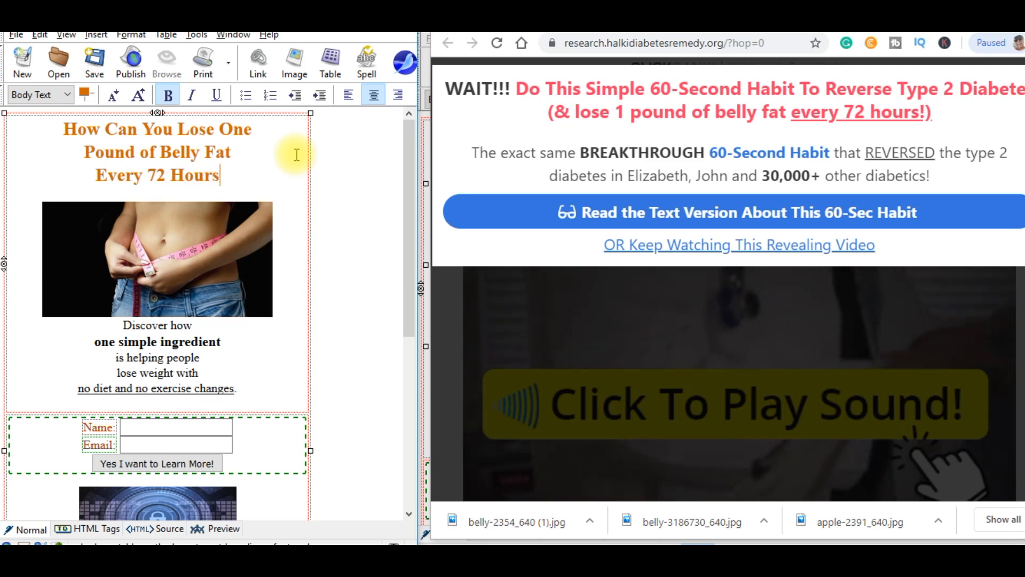
{"action": "type", "text": "?"}
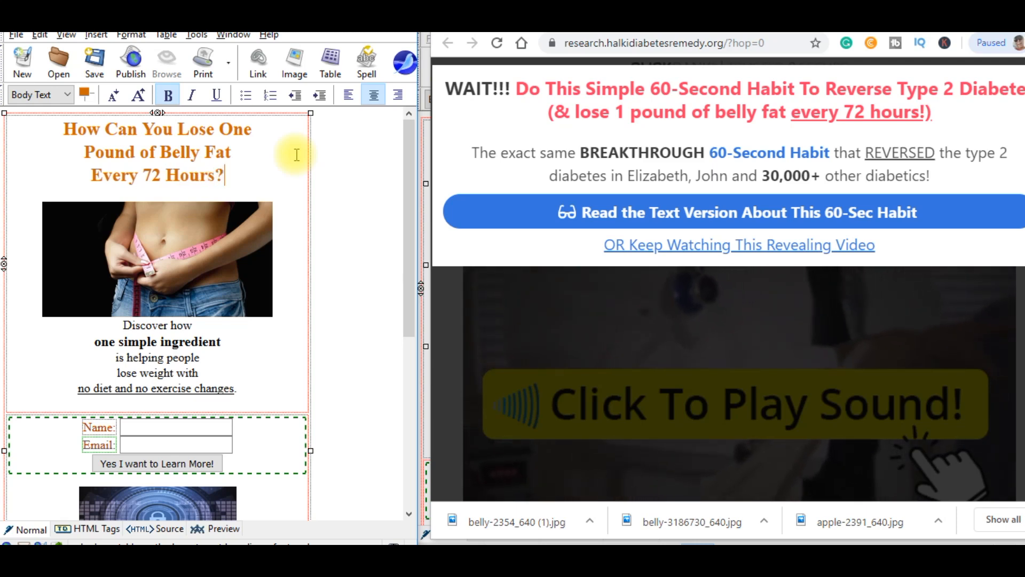
{"action": "left_click_drag", "start_coordinate": [122, 324], "coordinate": [235, 394]}
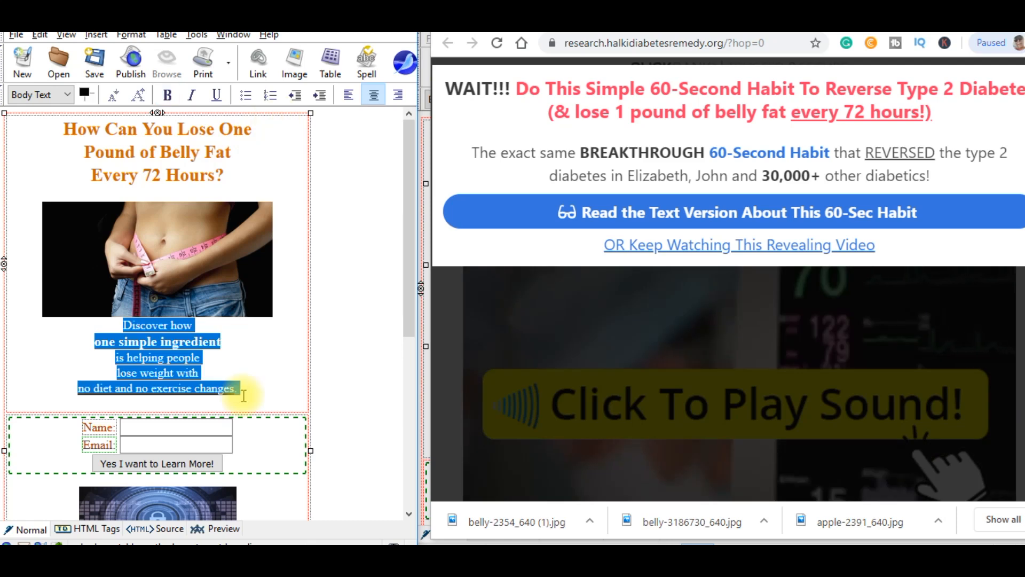
Swap the five old body lines for the one-minute-habit sentence about reversing Type 2 Diabetes.
{"action": "key", "text": "Delete"}
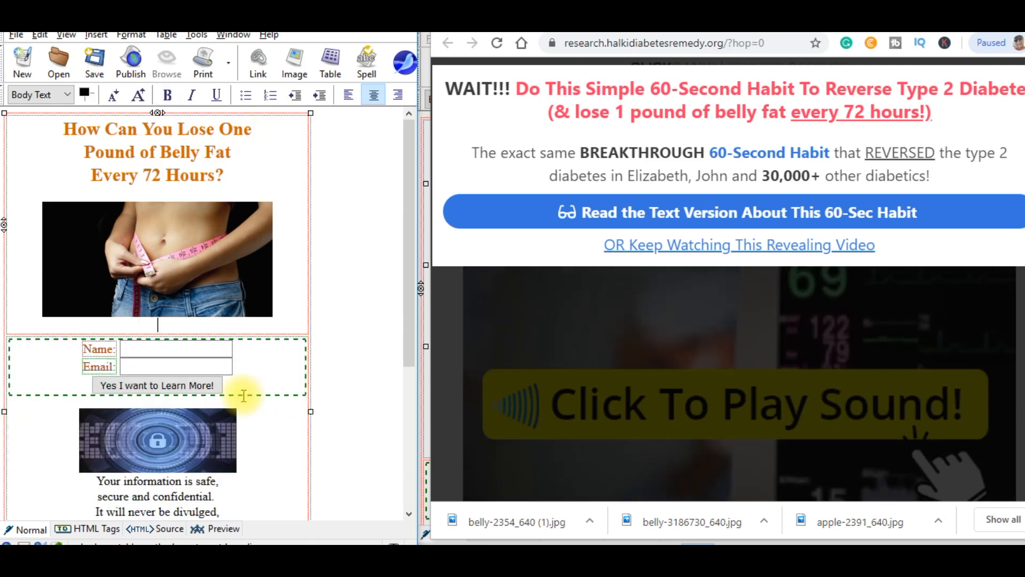
{"action": "key", "text": "Return"}
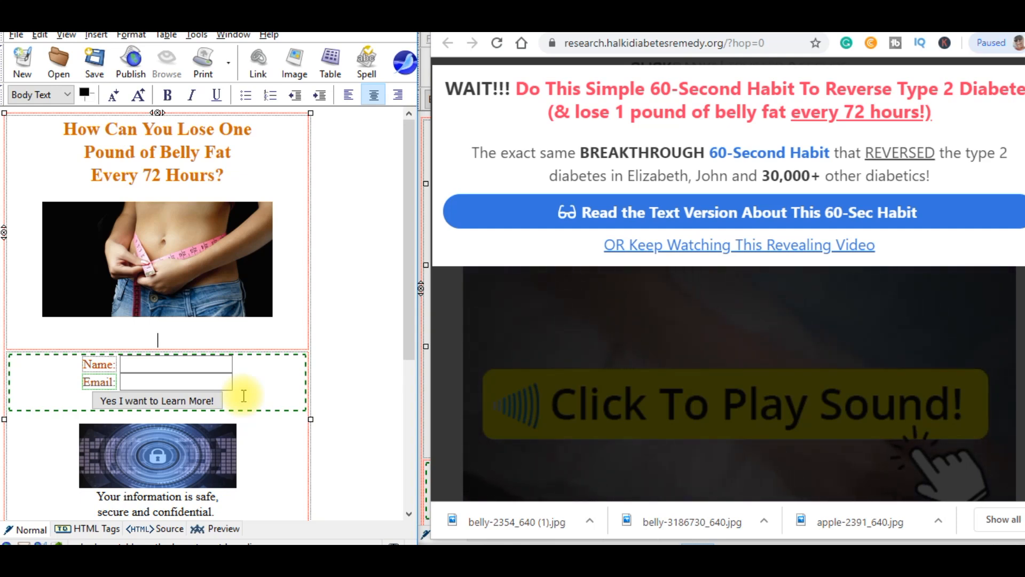
{"action": "type", "text": "Discover this simple one minute"}
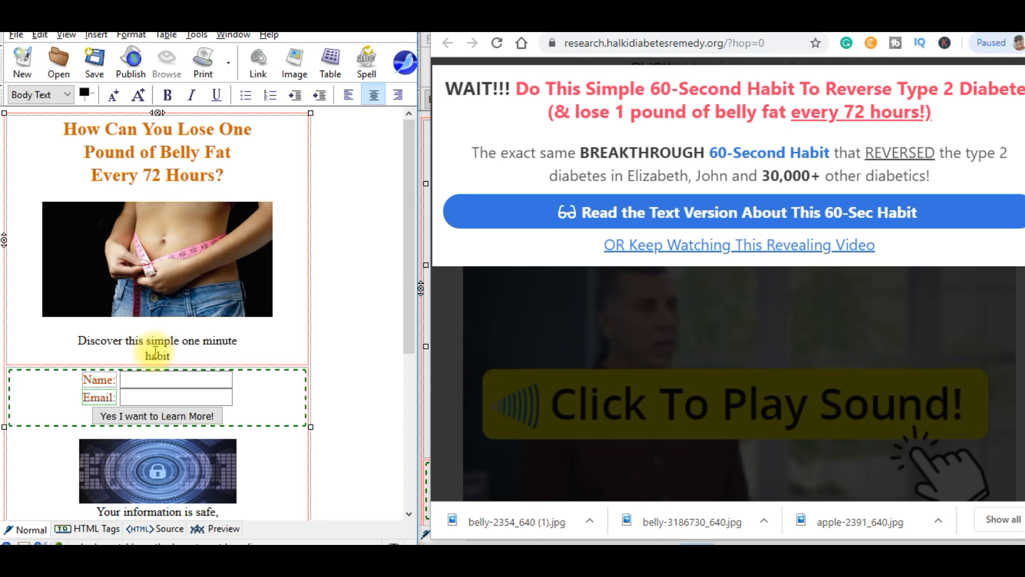
{"action": "type", "text": "habit to lose "}
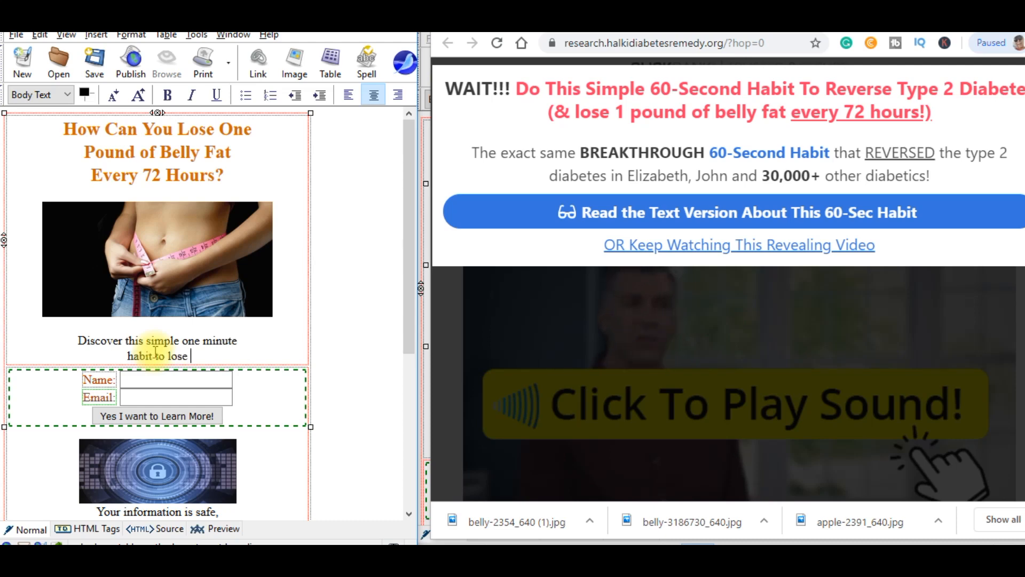
{"action": "type", "text": "weight "}
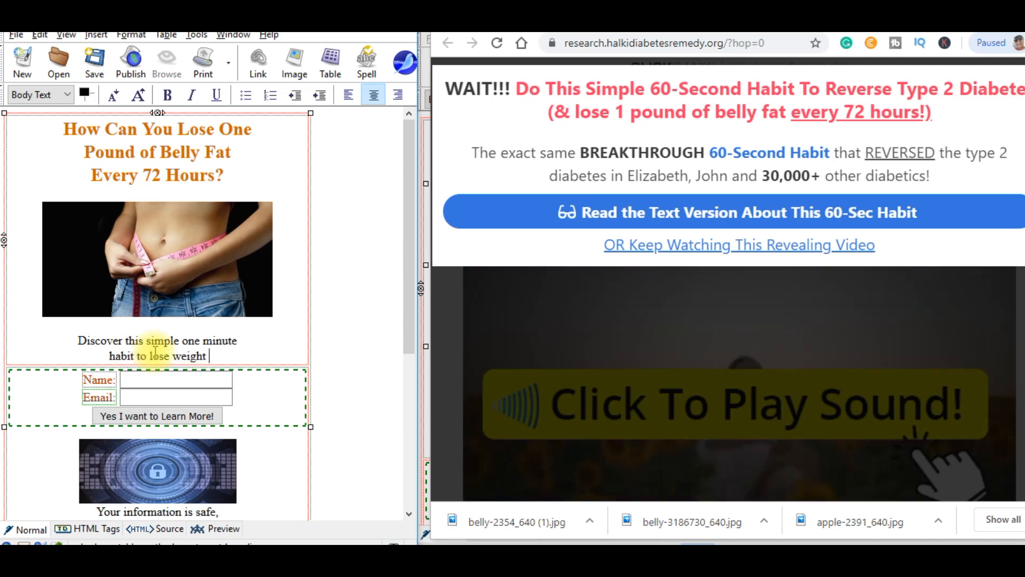
{"action": "type", "text": "as w"}
{"action": "type", "text": "ell as rever"}
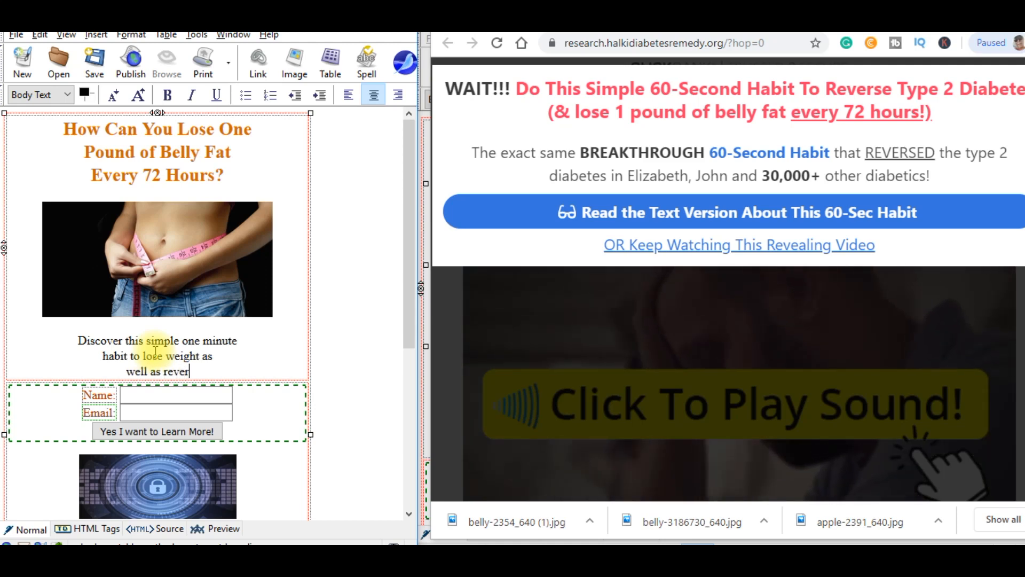
{"action": "type", "text": "s"}
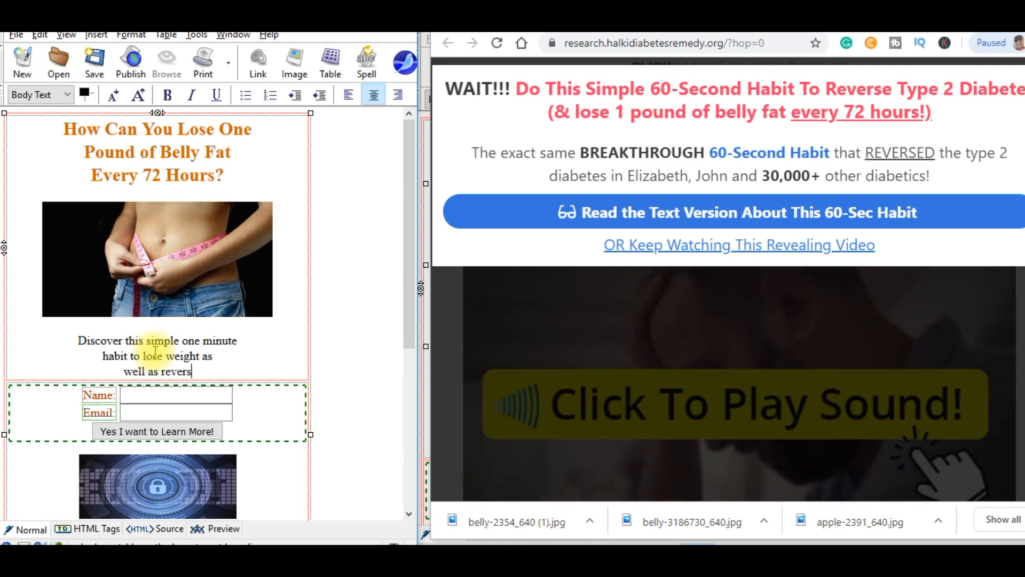
{"action": "type", "text": "e Type "}
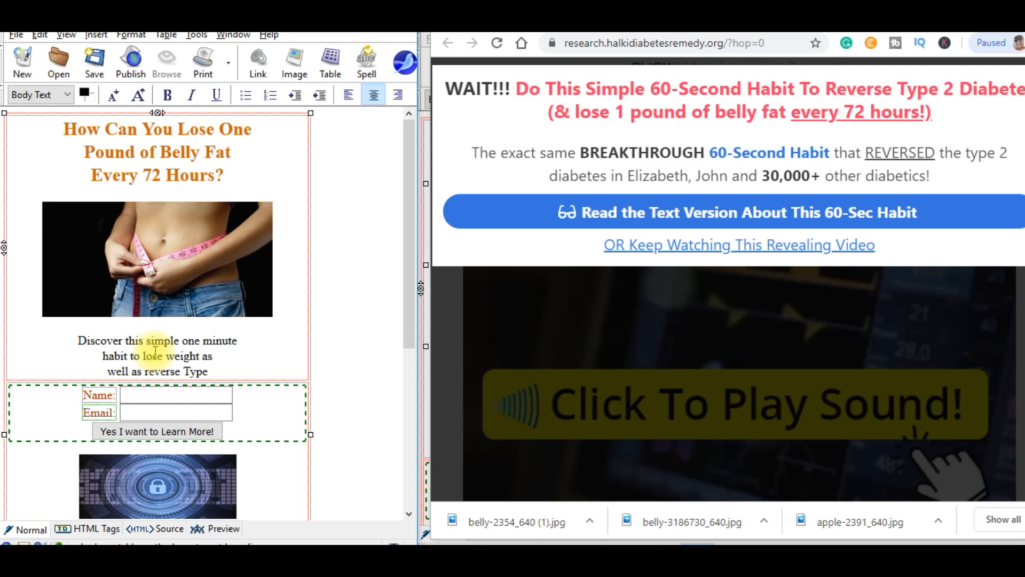
{"action": "type", "text": "2 Diabetes"}
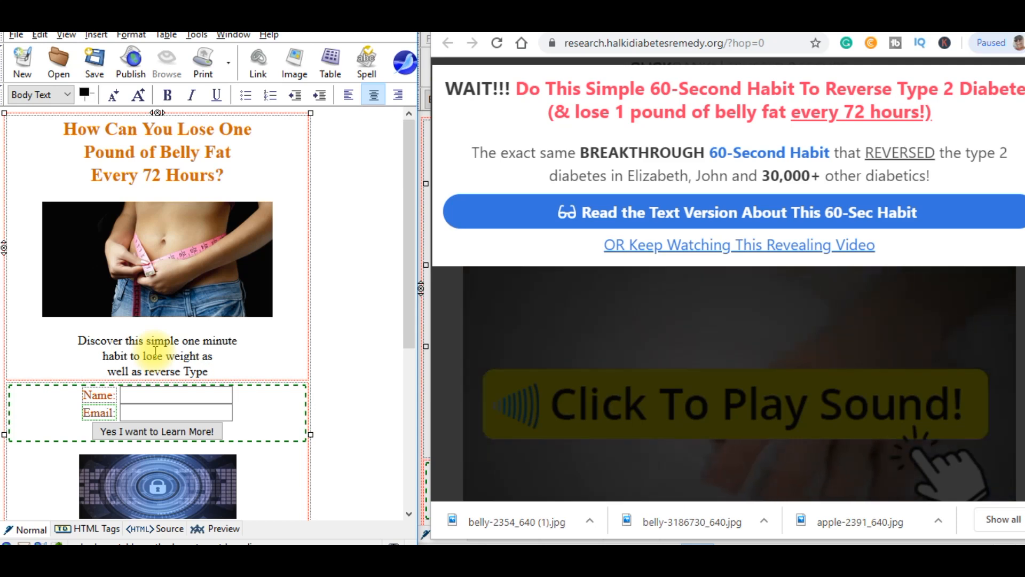
{"action": "type", "text": "!"}
{"action": "key", "text": "Return"}
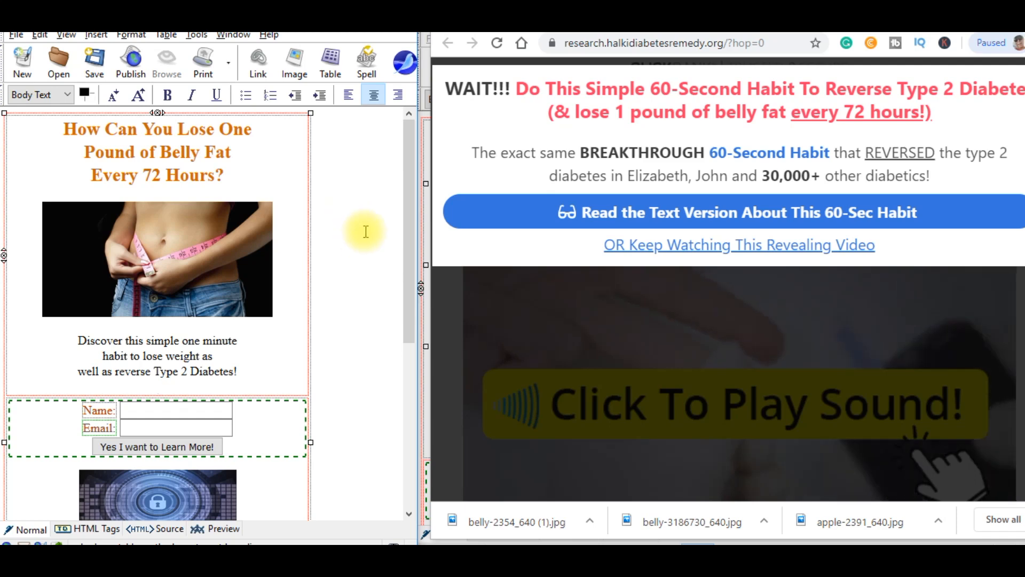
{"action": "left_click_drag", "start_coordinate": [412, 222], "coordinate": [408, 287]}
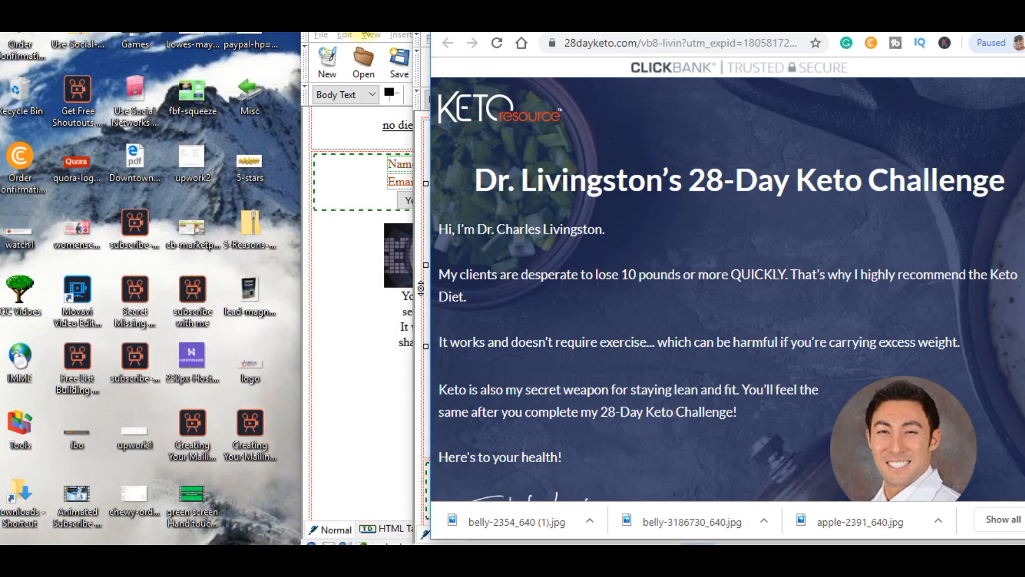
{"action": "left_click_drag", "start_coordinate": [370, 33], "coordinate": [54, 38]}
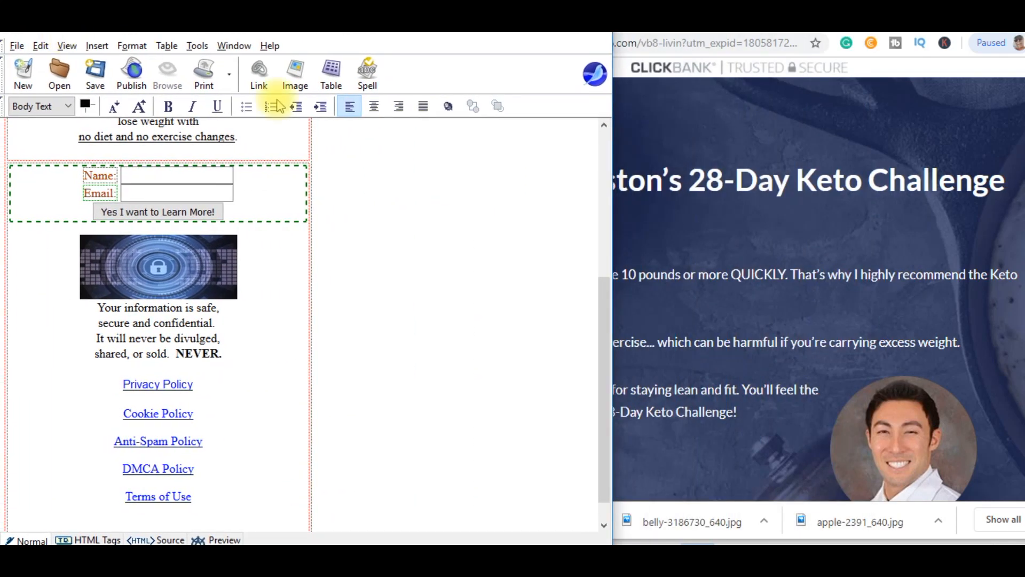
Narrow the editor window and bring up the redteadetox.com red tea offer, selecting its address.
{"action": "left_click_drag", "start_coordinate": [612, 156], "coordinate": [362, 158]}
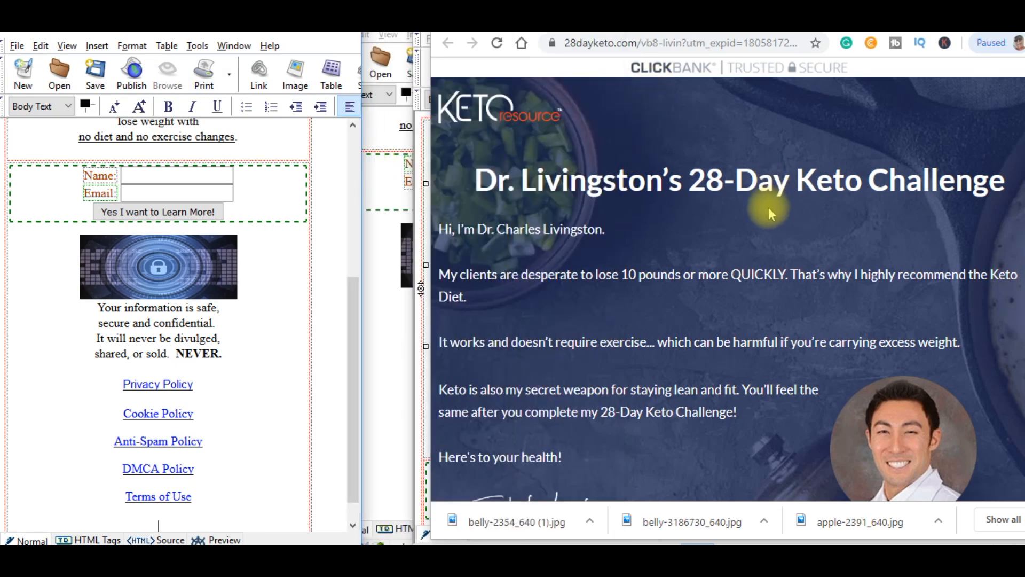
{"action": "left_click", "coordinate": [566, 270]}
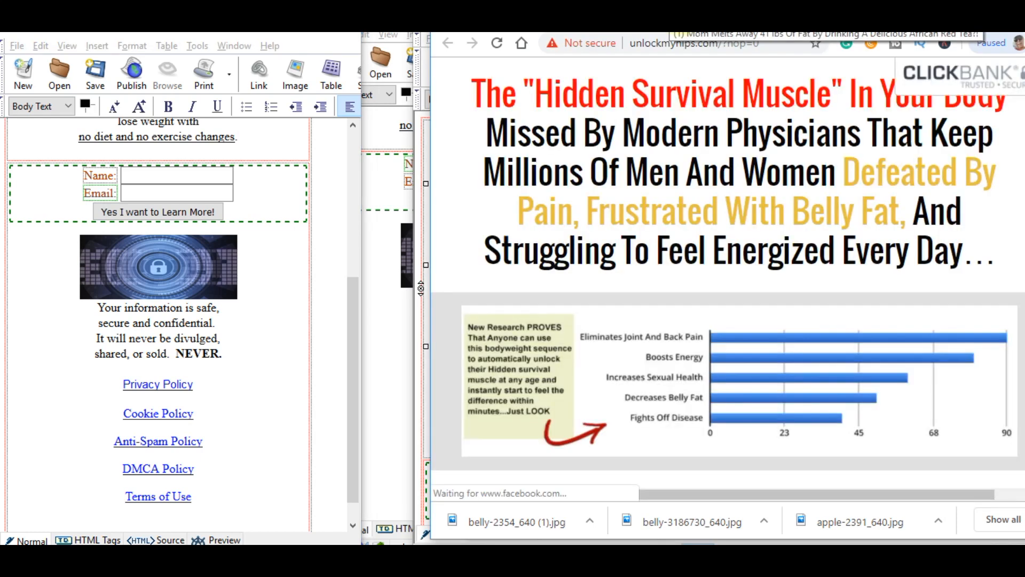
{"action": "left_click", "coordinate": [664, 22]}
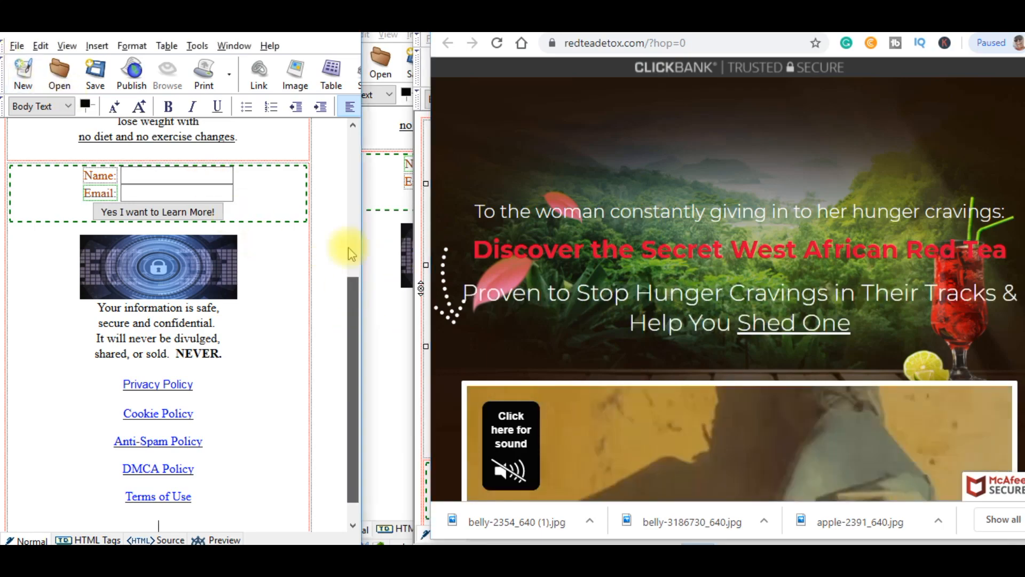
{"action": "left_click_drag", "start_coordinate": [347, 283], "coordinate": [352, 176]}
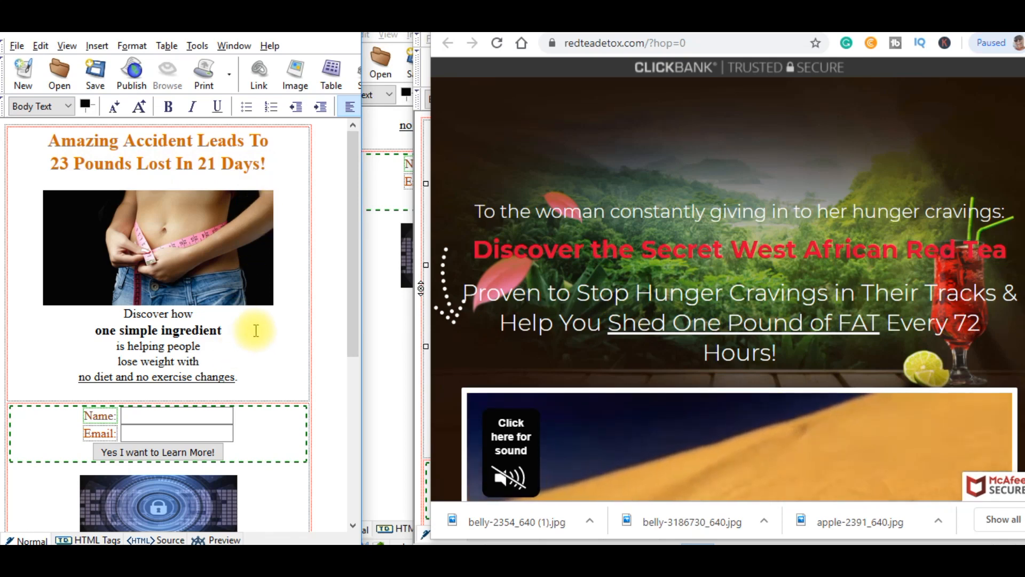
{"action": "left_click", "coordinate": [629, 42]}
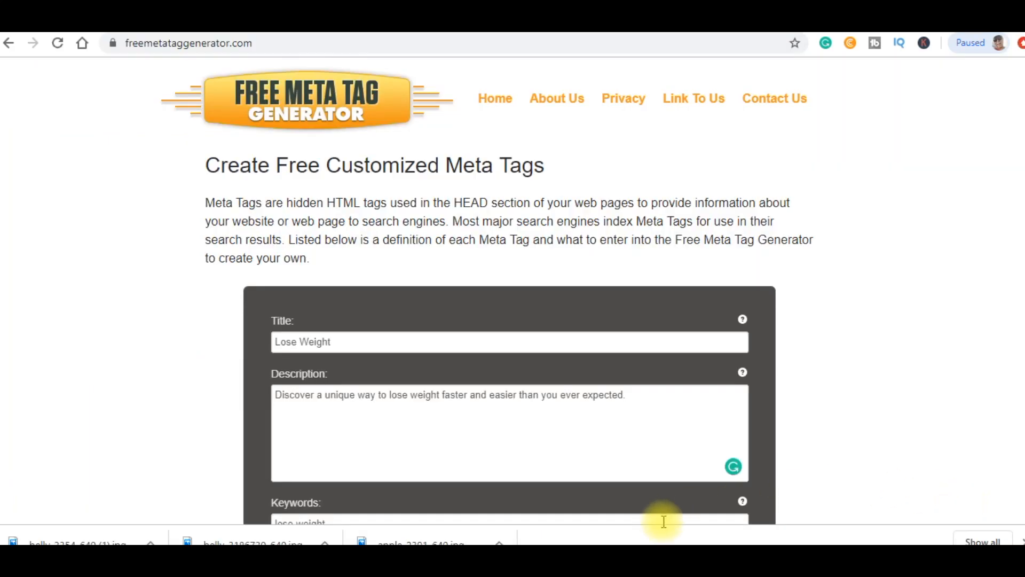
{"action": "mouse_move", "coordinate": [625, 560]}
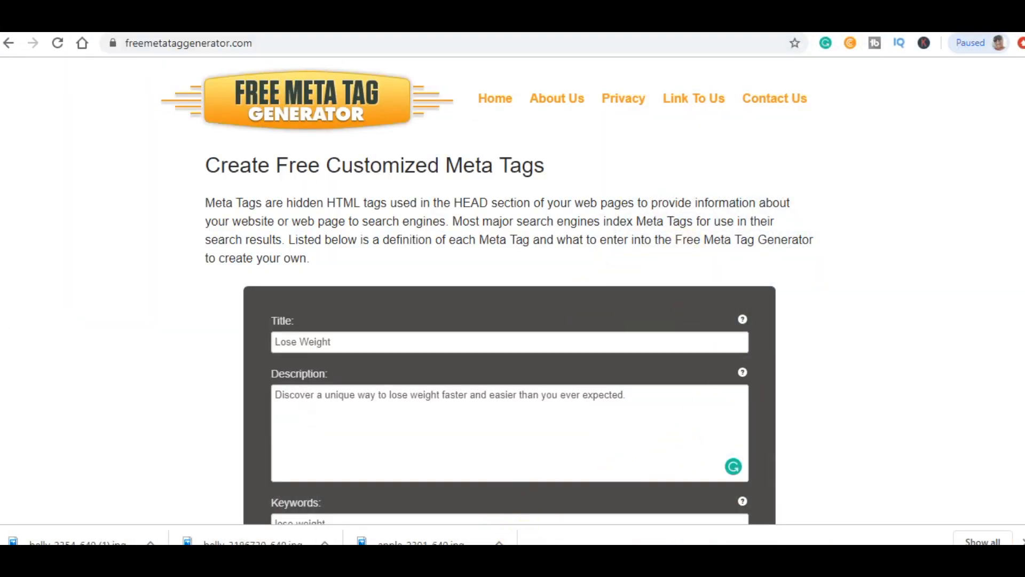
{"action": "mouse_move", "coordinate": [524, 559]}
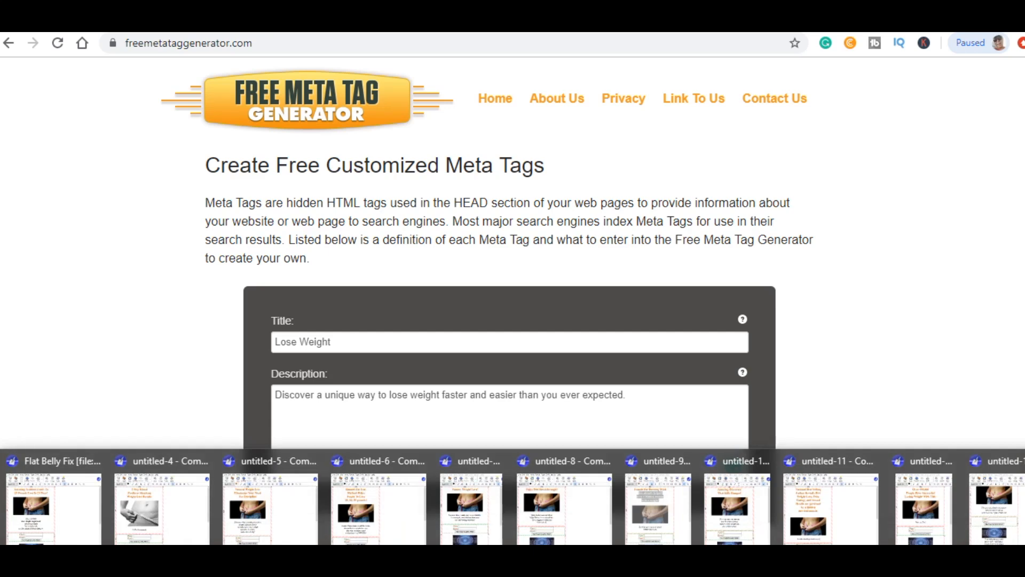
{"action": "left_click", "coordinate": [253, 500]}
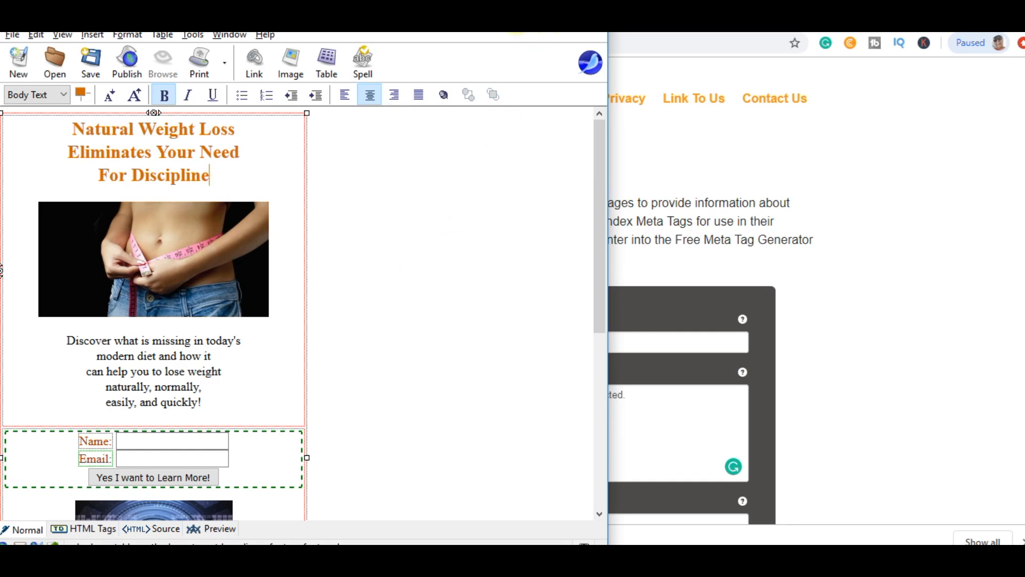
{"action": "left_click", "coordinate": [517, 19]}
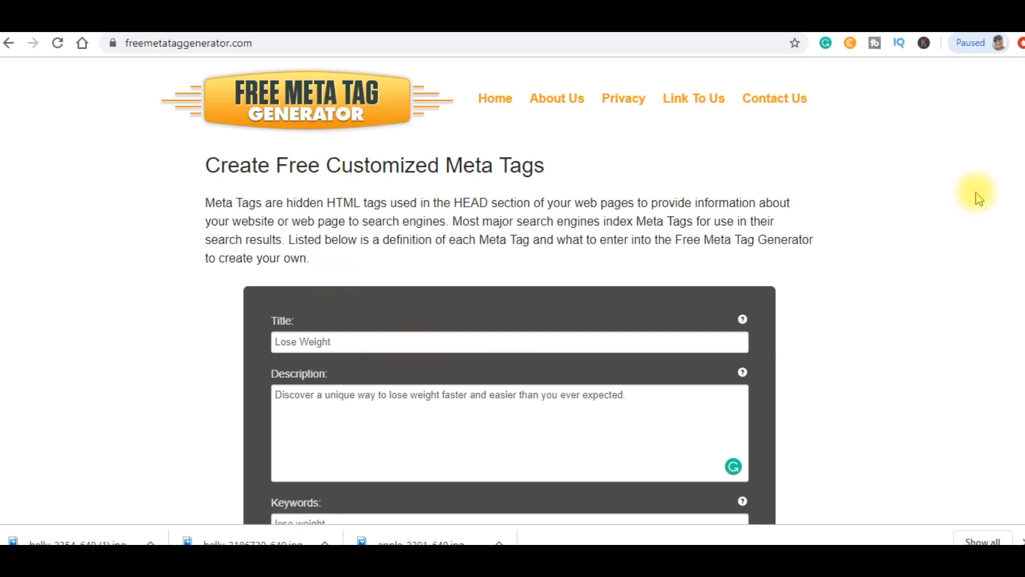
Review the completed Lose Weight meta tag form and generate the meta tag code.
{"action": "scroll", "coordinate": [1018, 160], "scroll_direction": "down", "scroll_amount": 3}
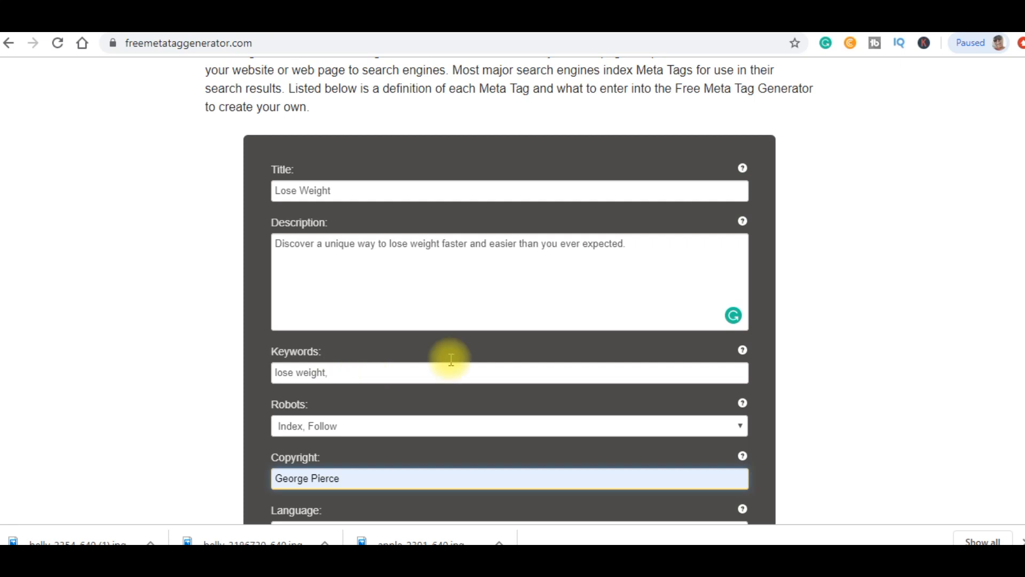
{"action": "scroll", "coordinate": [1021, 246], "scroll_direction": "down", "scroll_amount": 2}
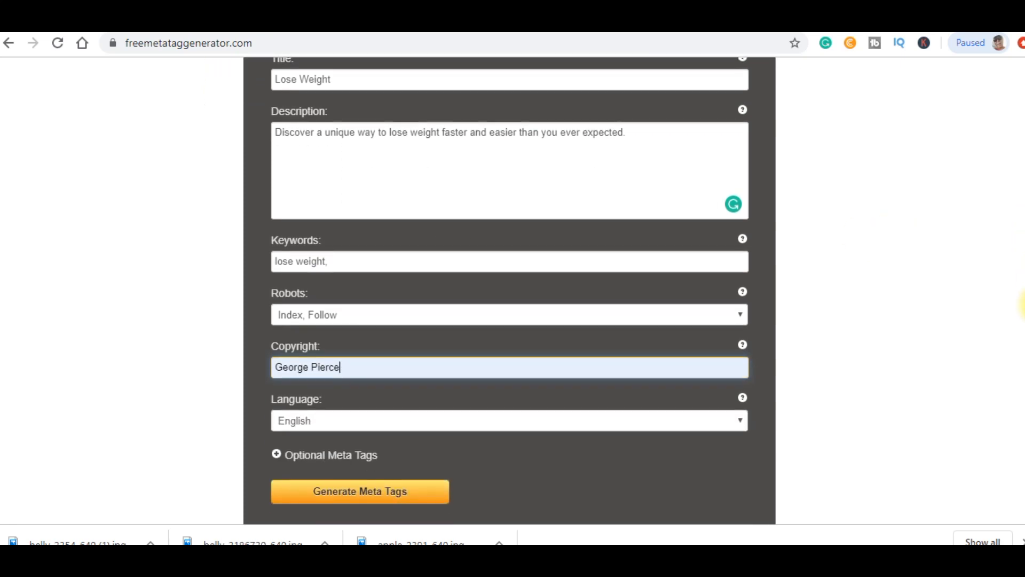
{"action": "scroll", "coordinate": [1021, 310], "scroll_direction": "up", "scroll_amount": 1}
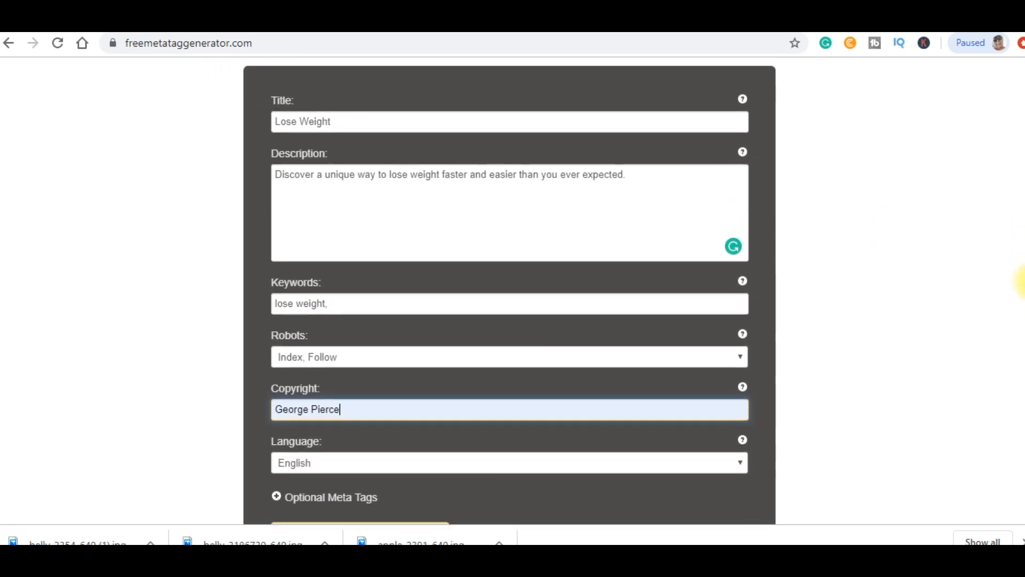
{"action": "scroll", "coordinate": [1022, 312], "scroll_direction": "down", "scroll_amount": 1}
{"action": "scroll", "coordinate": [1020, 299], "scroll_direction": "up", "scroll_amount": 1}
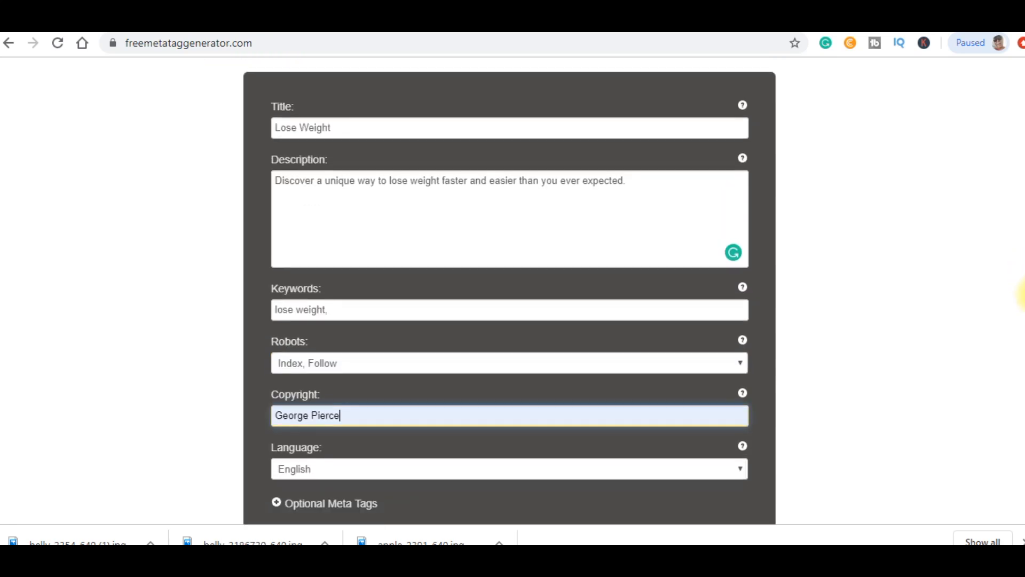
{"action": "scroll", "coordinate": [854, 363], "scroll_direction": "down", "scroll_amount": 1}
{"action": "left_click", "coordinate": [377, 506]}
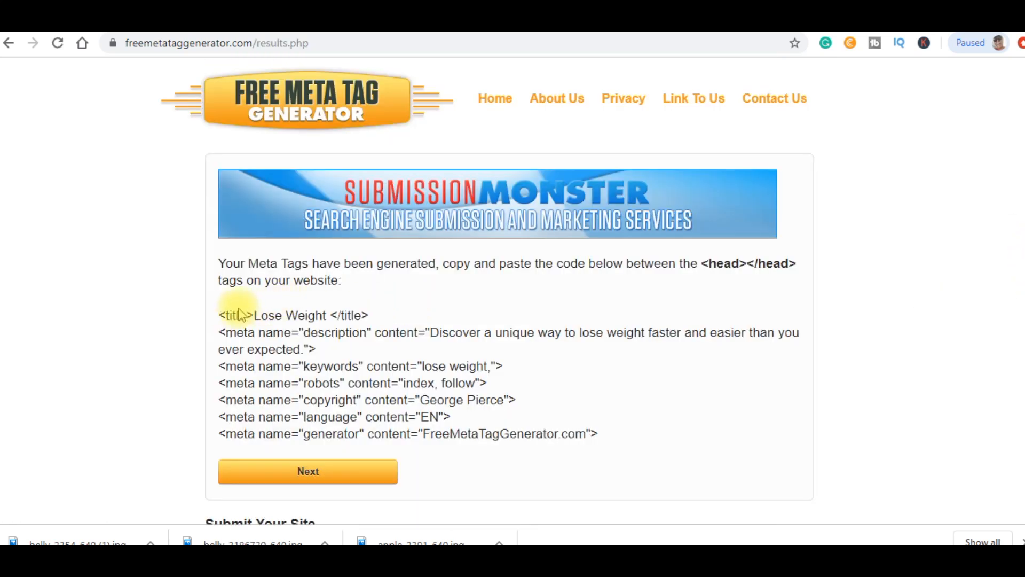
Paste the generated meta tag code over the page's old meta lines in HTML Source.
{"action": "left_click_drag", "start_coordinate": [220, 315], "coordinate": [639, 451]}
{"action": "key", "text": "ctrl+c"}
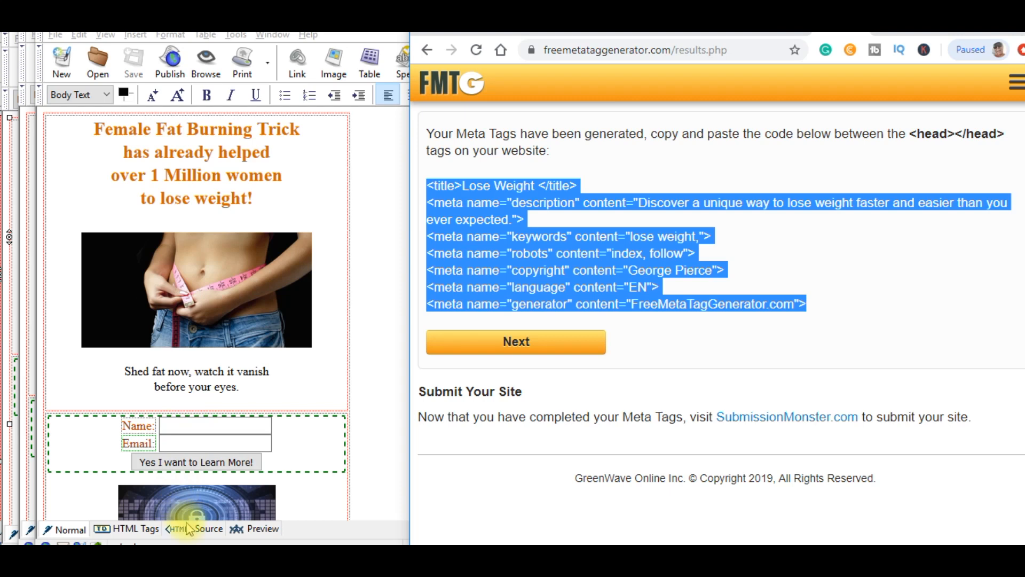
{"action": "left_click", "coordinate": [192, 529]}
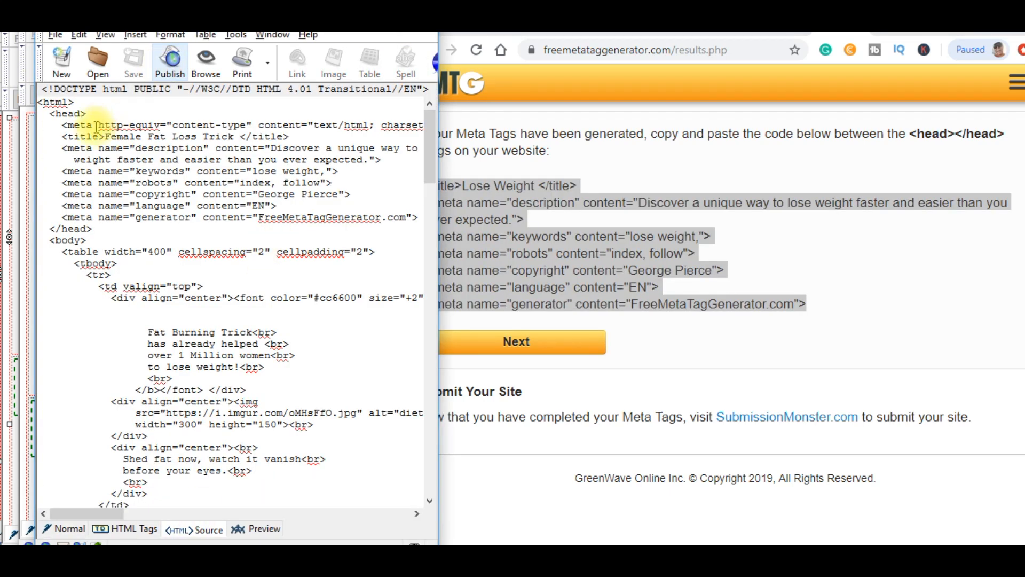
{"action": "left_click_drag", "start_coordinate": [65, 148], "coordinate": [419, 215]}
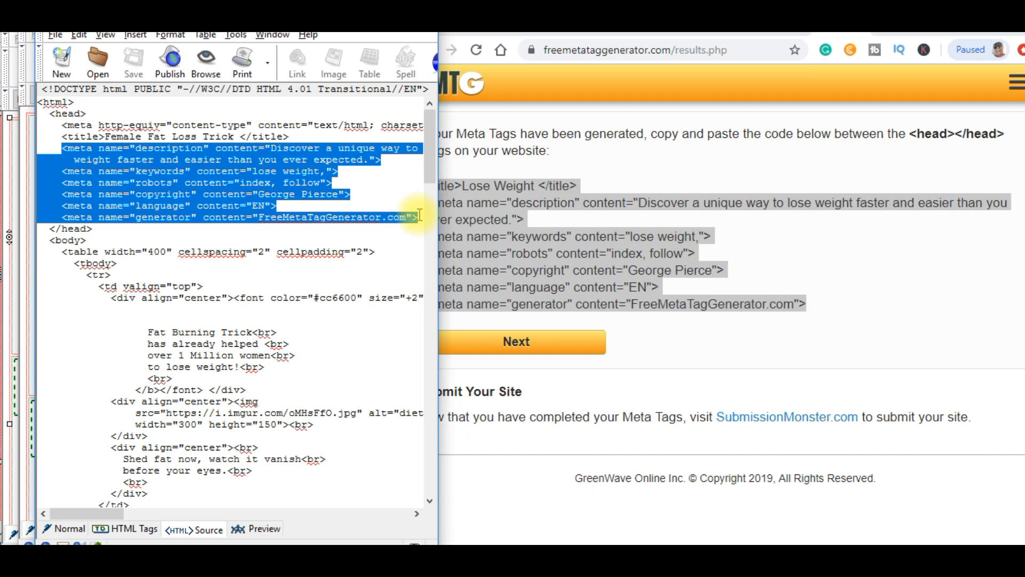
{"action": "left_click", "coordinate": [598, 202]}
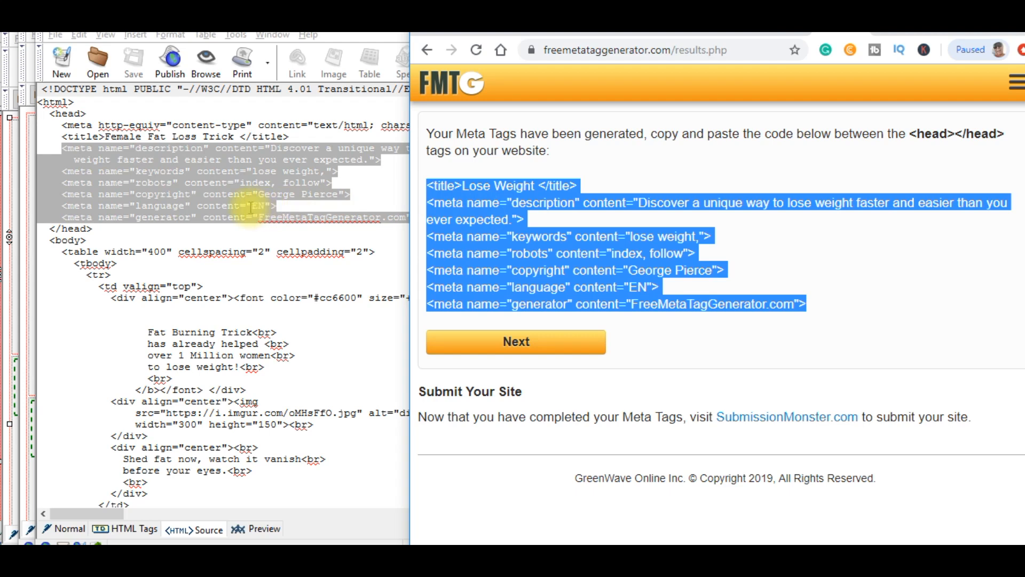
{"action": "left_click", "coordinate": [217, 194]}
{"action": "key", "text": "ctrl+v"}
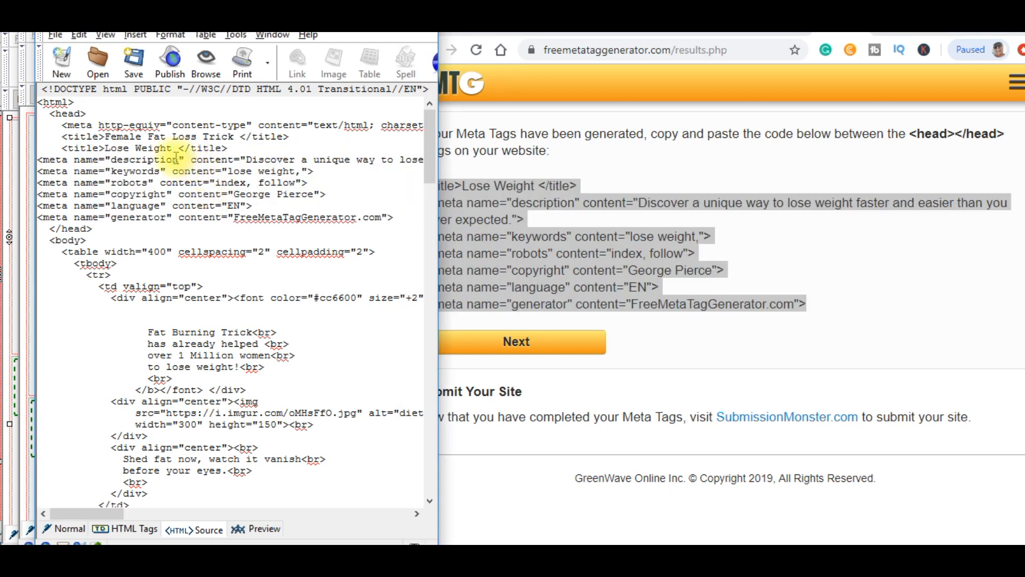
Delete the duplicate Lose Weight title line, keeping the 'Female Fat Loss Trick' title.
{"action": "left_click_drag", "start_coordinate": [62, 148], "coordinate": [245, 146]}
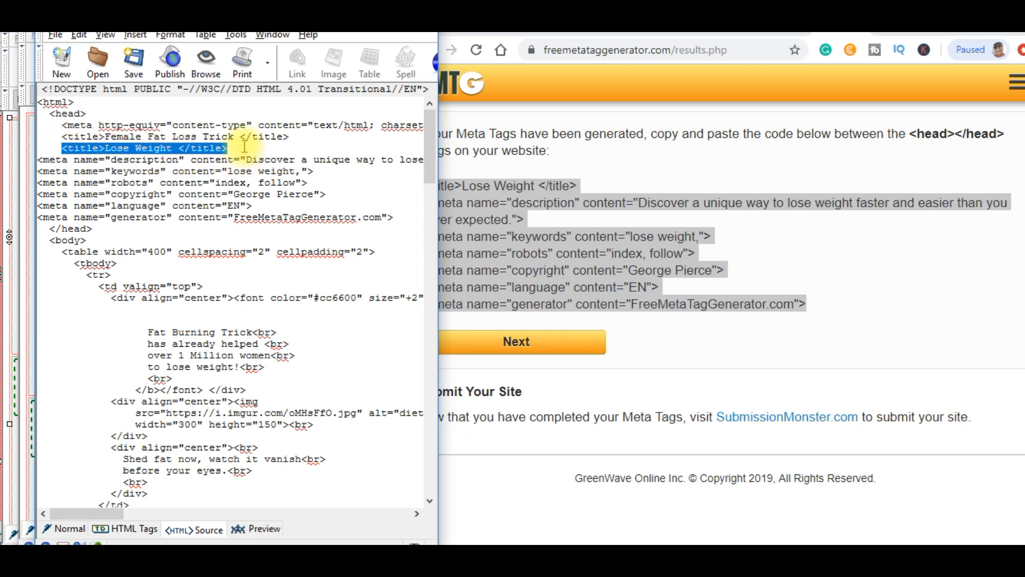
{"action": "key", "text": "Delete"}
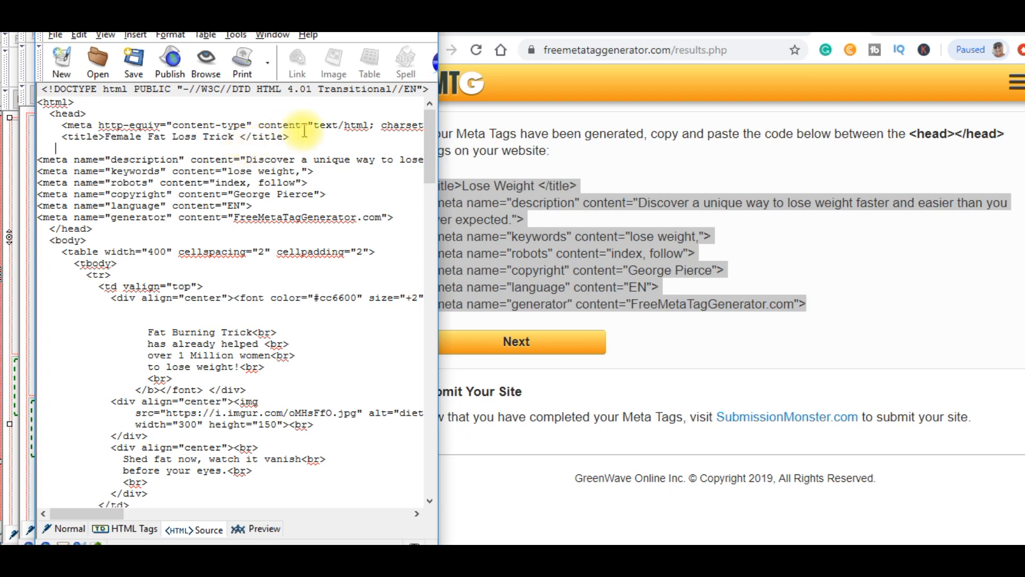
{"action": "left_click", "coordinate": [502, 33]}
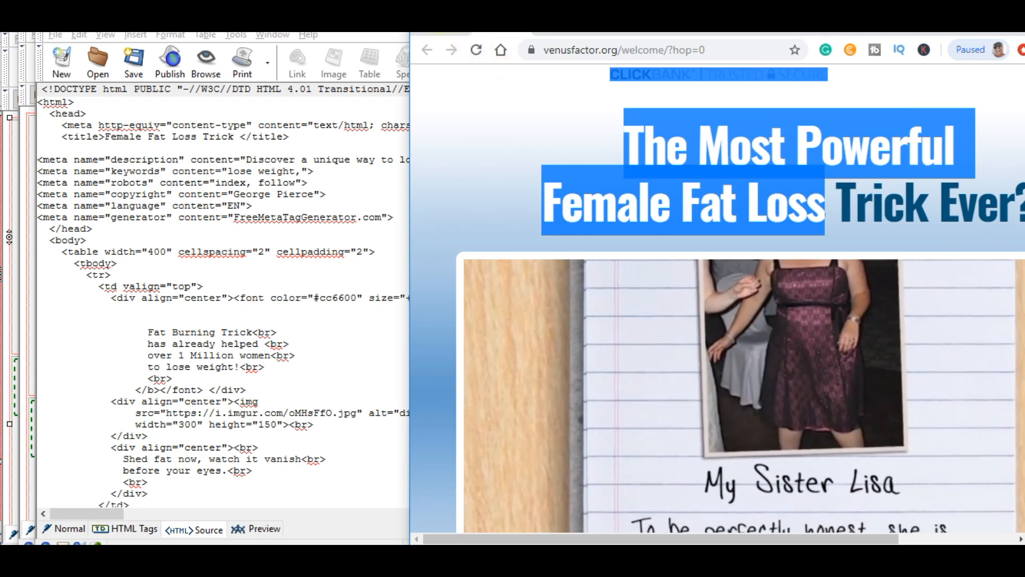
From the Marketplace results, create The Venus Factor 2.0 HopLink with tracking ID youtube and copy it.
{"action": "left_click", "coordinate": [443, 32]}
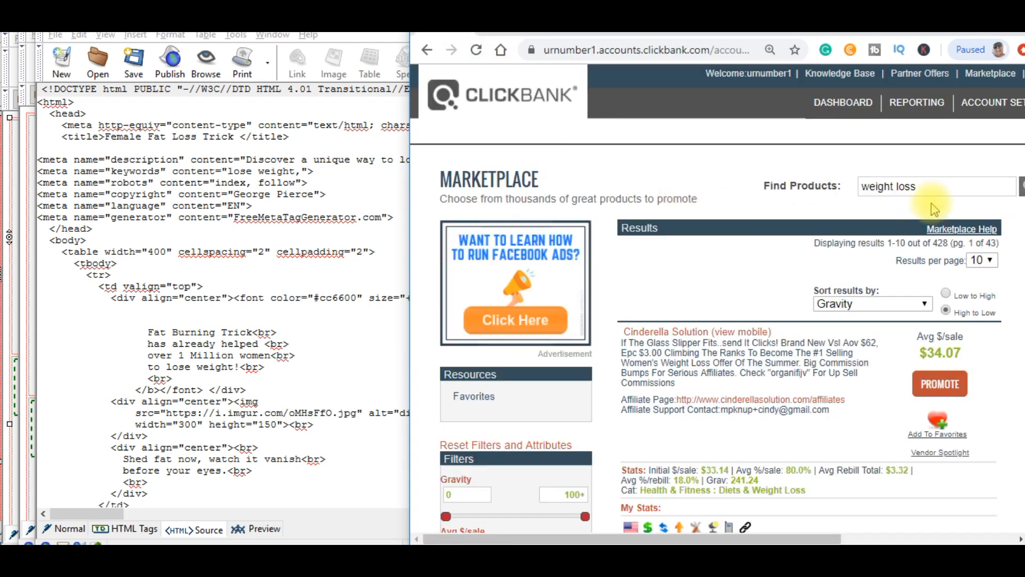
{"action": "scroll", "coordinate": [1017, 160], "scroll_direction": "down", "scroll_amount": 9}
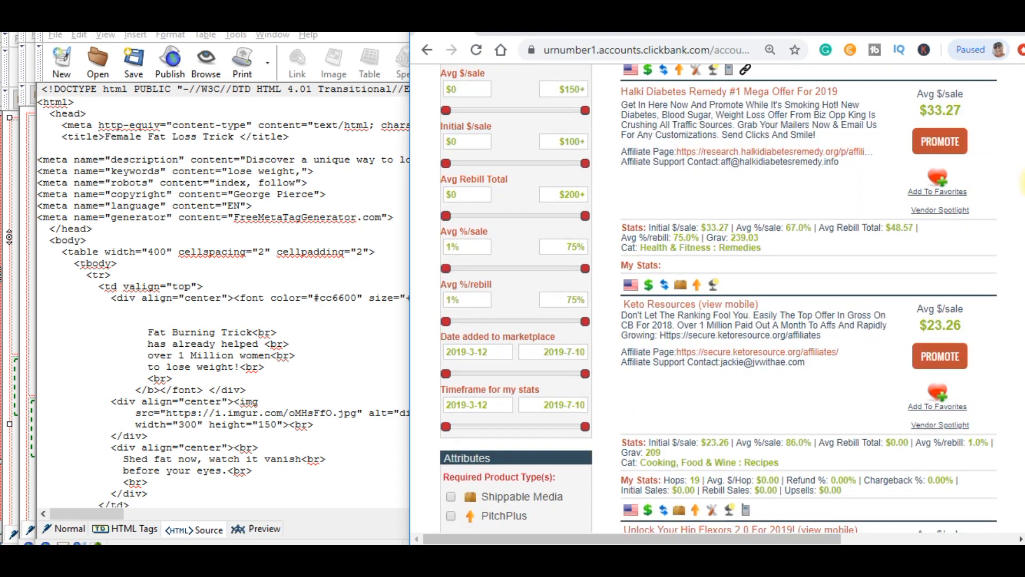
{"action": "scroll", "coordinate": [1017, 184], "scroll_direction": "down", "scroll_amount": 8}
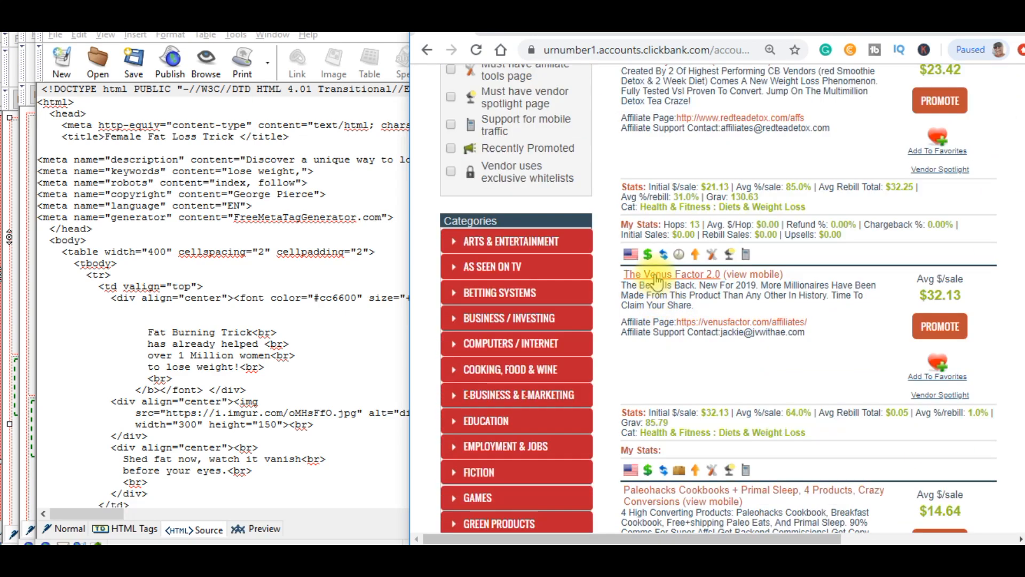
{"action": "left_click", "coordinate": [935, 328]}
{"action": "left_click", "coordinate": [245, 186]}
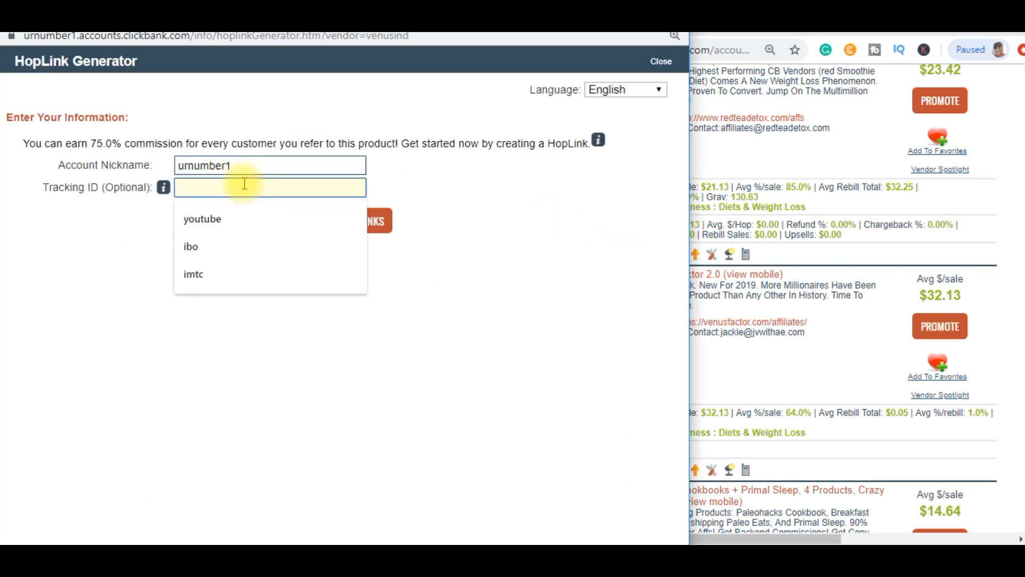
{"action": "left_click", "coordinate": [223, 218]}
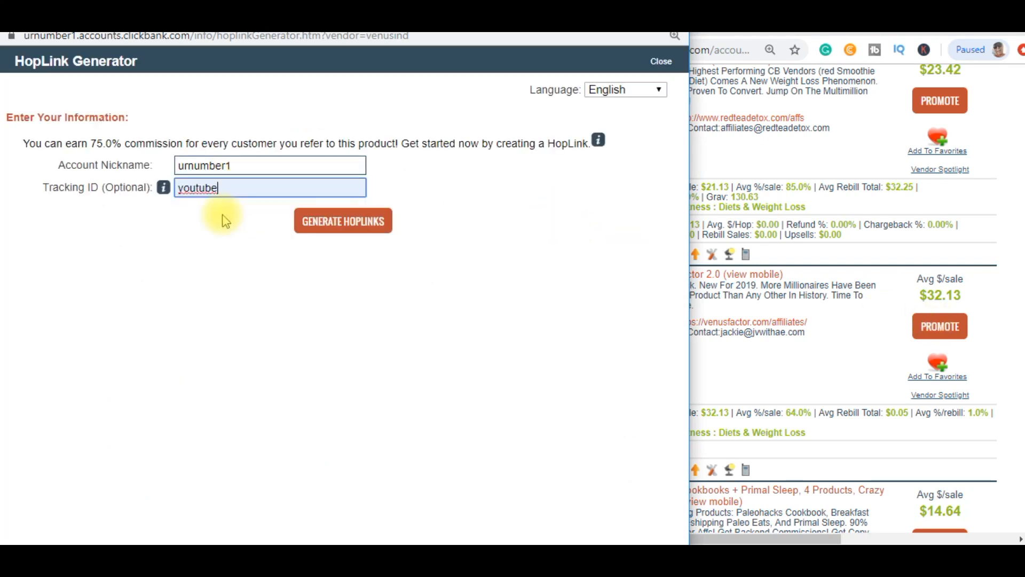
{"action": "left_click", "coordinate": [383, 221]}
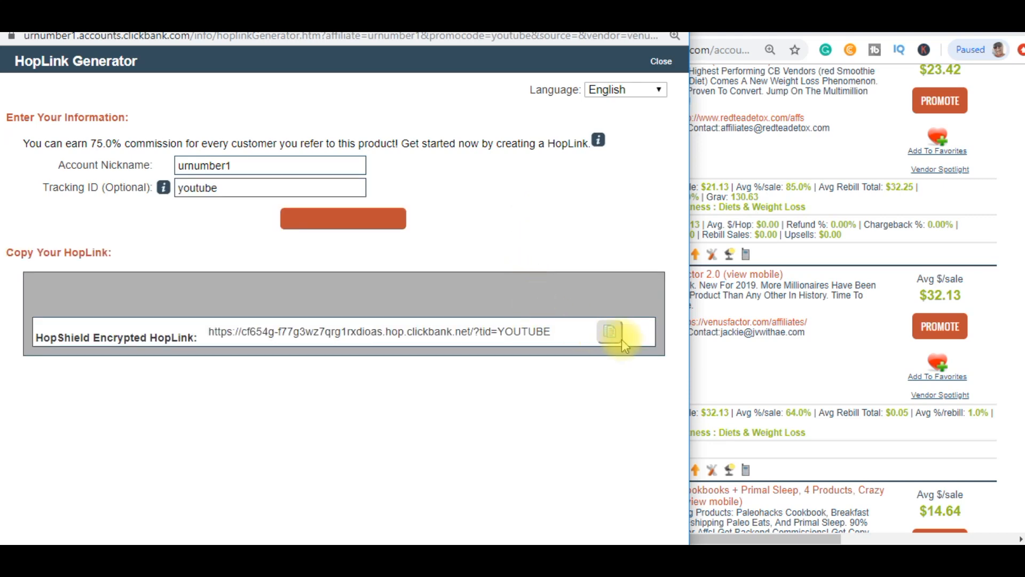
{"action": "left_click", "coordinate": [620, 339]}
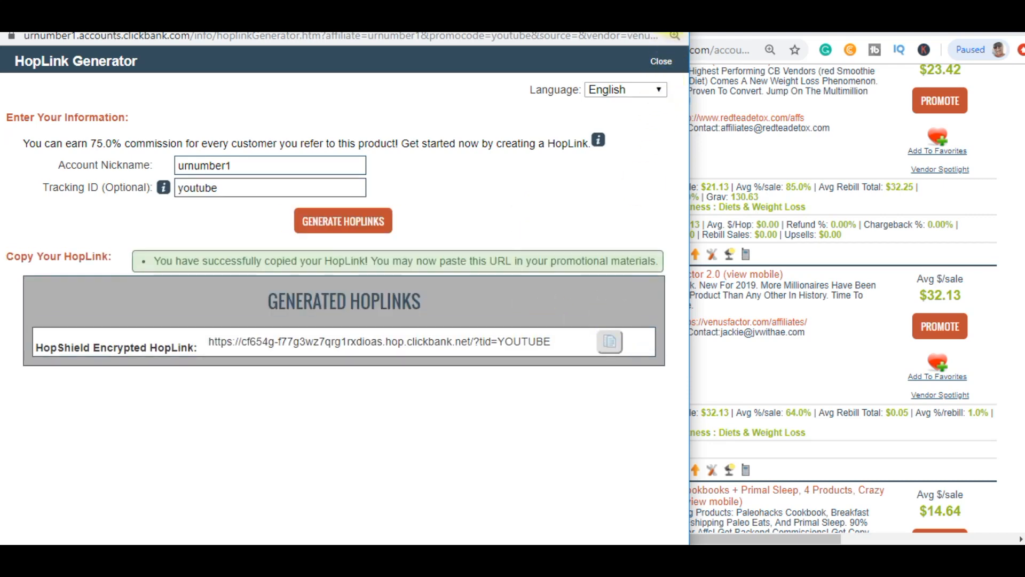
{"action": "left_click", "coordinate": [674, 18]}
{"action": "left_click", "coordinate": [294, 226]}
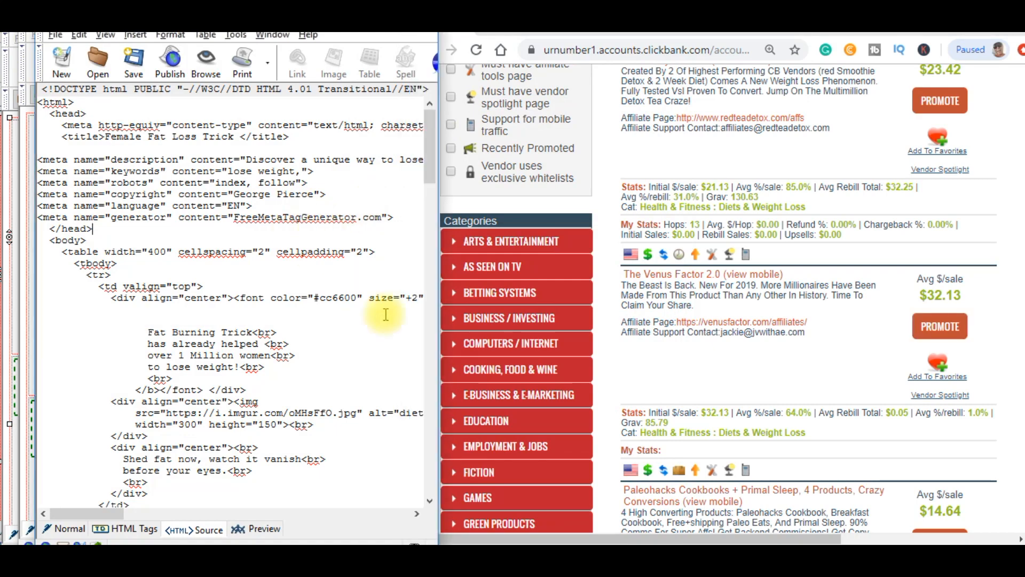
Select the opt-in form's action URL in the HTML source for replacement.
{"action": "left_click_drag", "start_coordinate": [430, 134], "coordinate": [783, 223]}
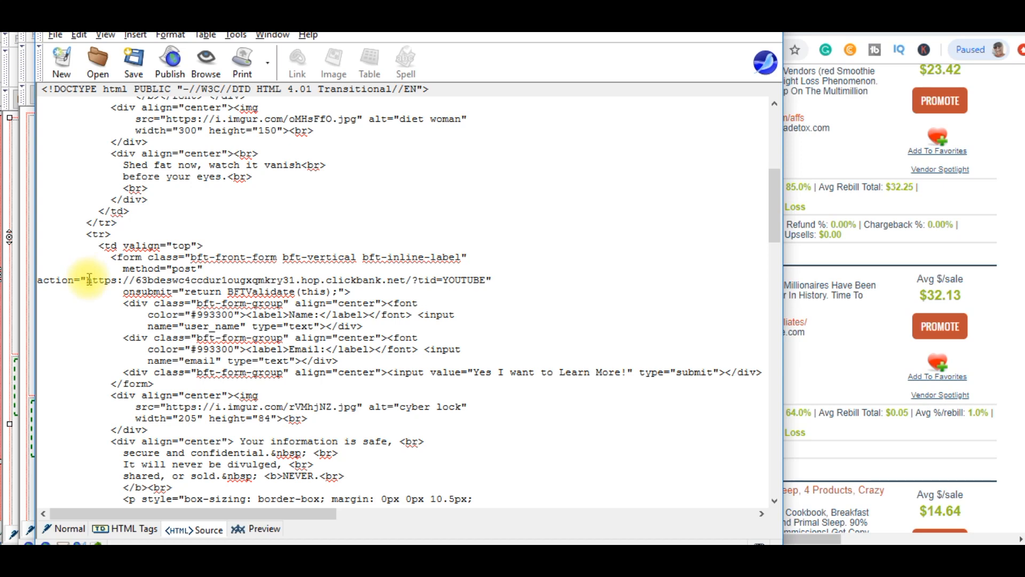
{"action": "left_click_drag", "start_coordinate": [88, 279], "coordinate": [490, 277]}
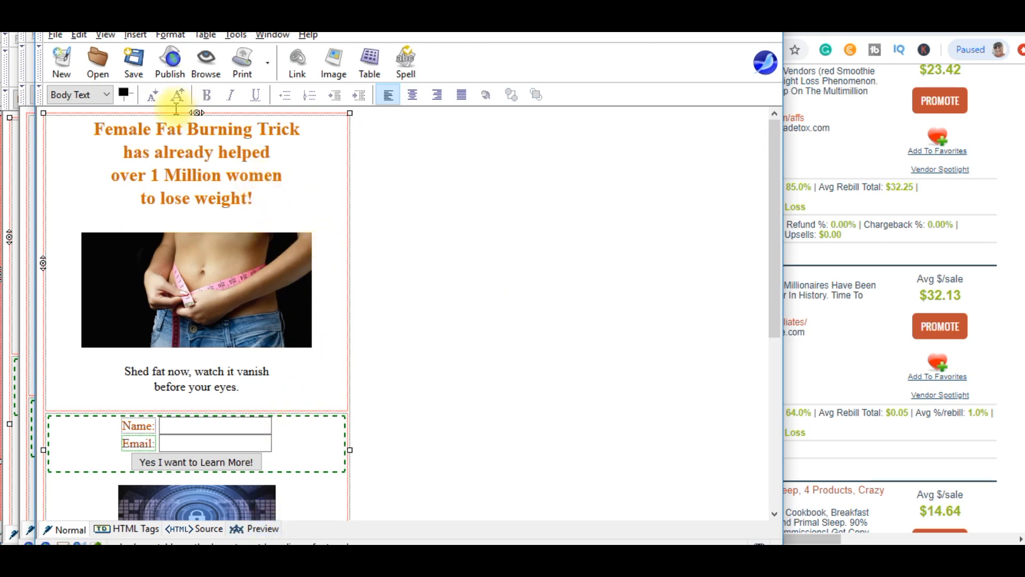
Save the squeeze page, re-create the blank line under the "Female Fat Burning Trick" headline, and save again.
{"action": "left_click", "coordinate": [126, 68]}
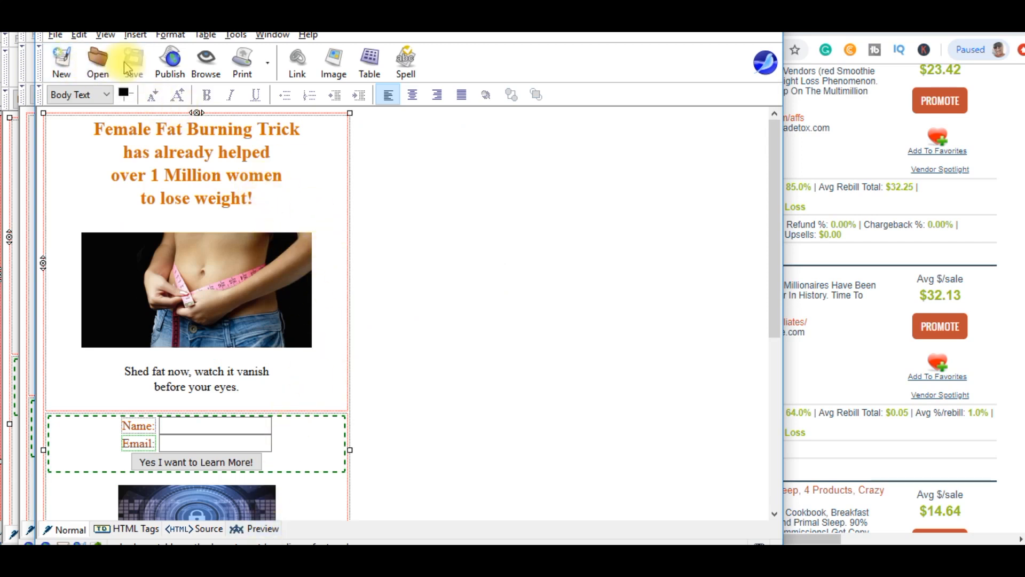
{"action": "left_click", "coordinate": [393, 260]}
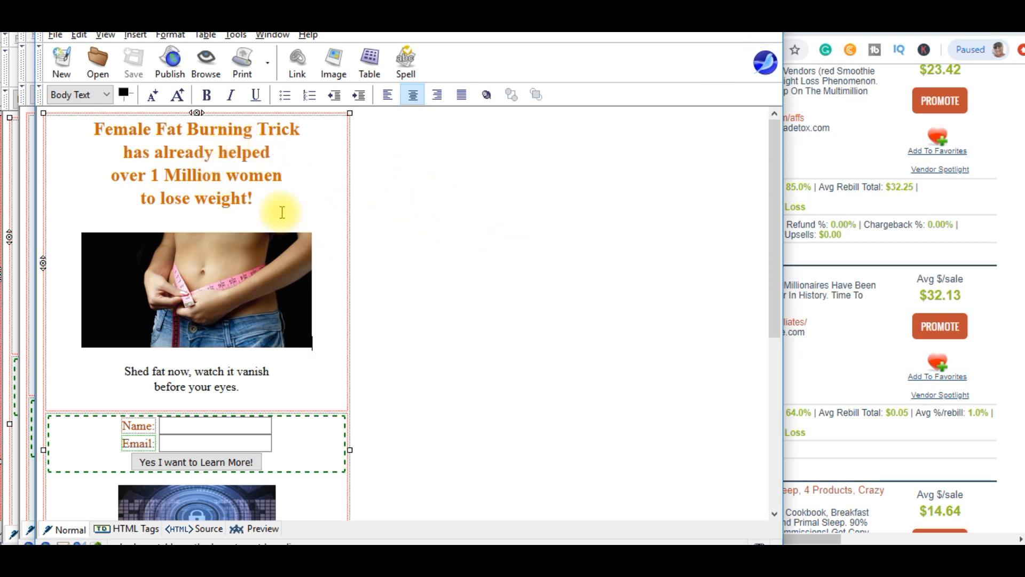
{"action": "left_click", "coordinate": [234, 216]}
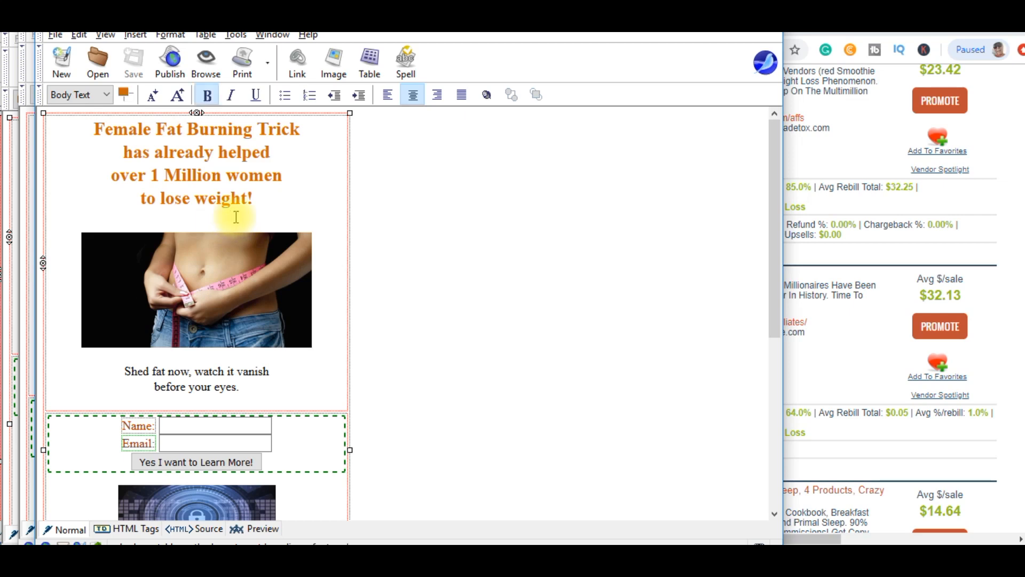
{"action": "key", "text": "BackSpace"}
{"action": "key", "text": "Return"}
{"action": "left_click", "coordinate": [129, 60]}
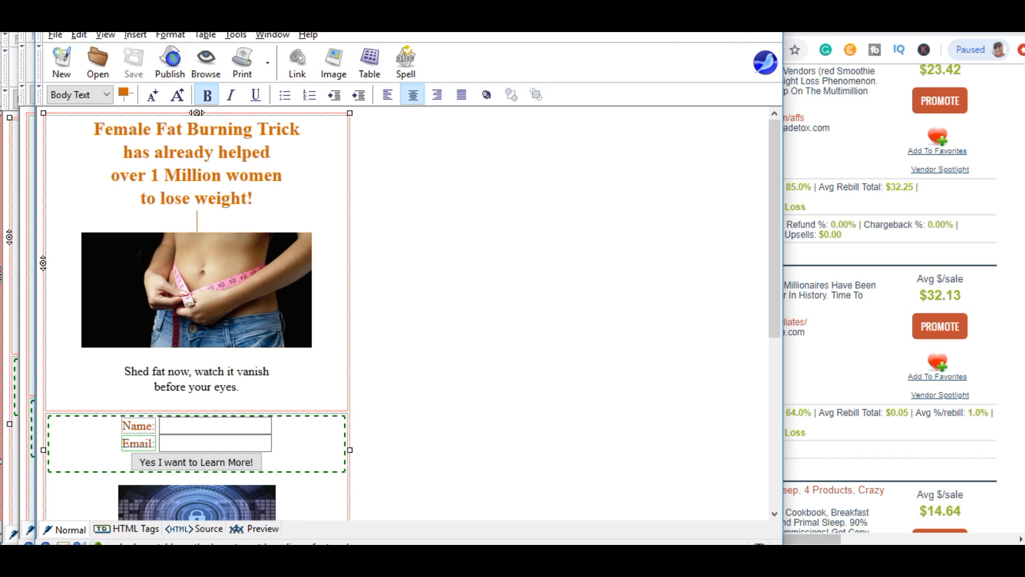